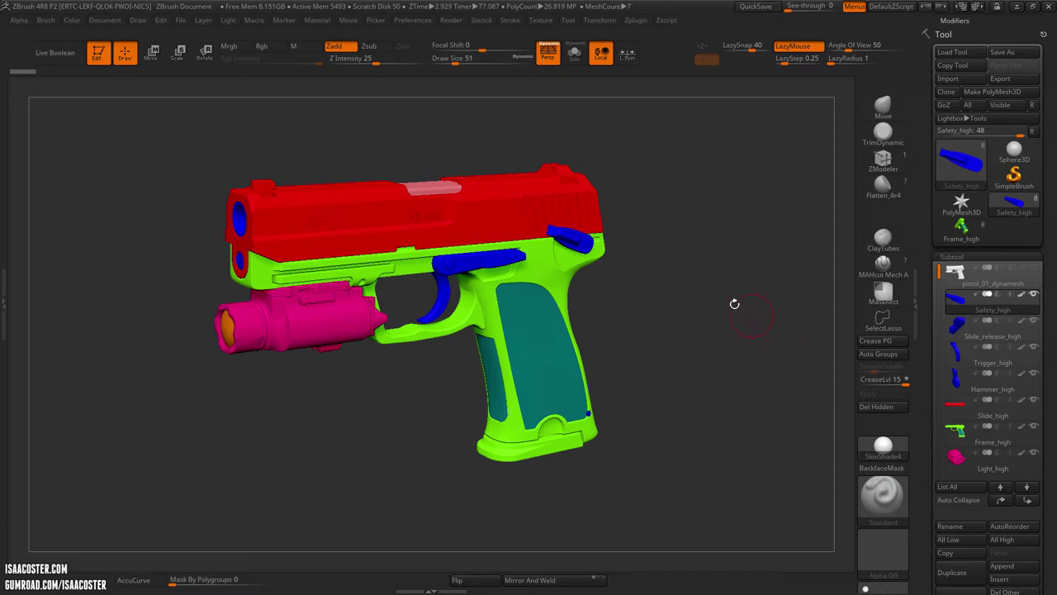
# Switch to the Frame_high tool, display its polygon wireframe, and make the Slide_high subtool active.
pyautogui.moveTo(741, 303); pyautogui.dragTo(699, 259)
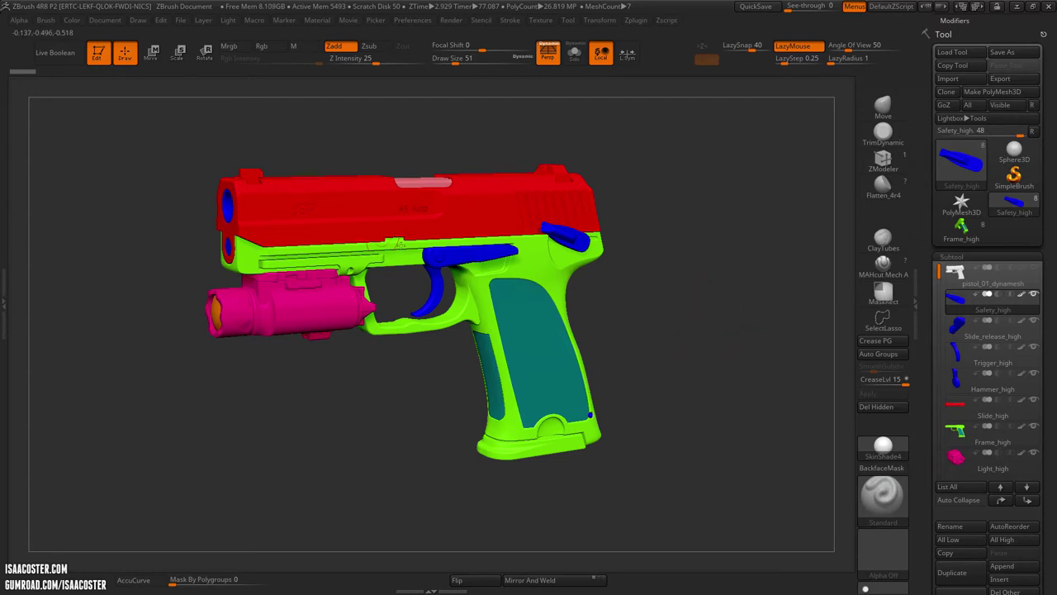
pyautogui.click(963, 233)
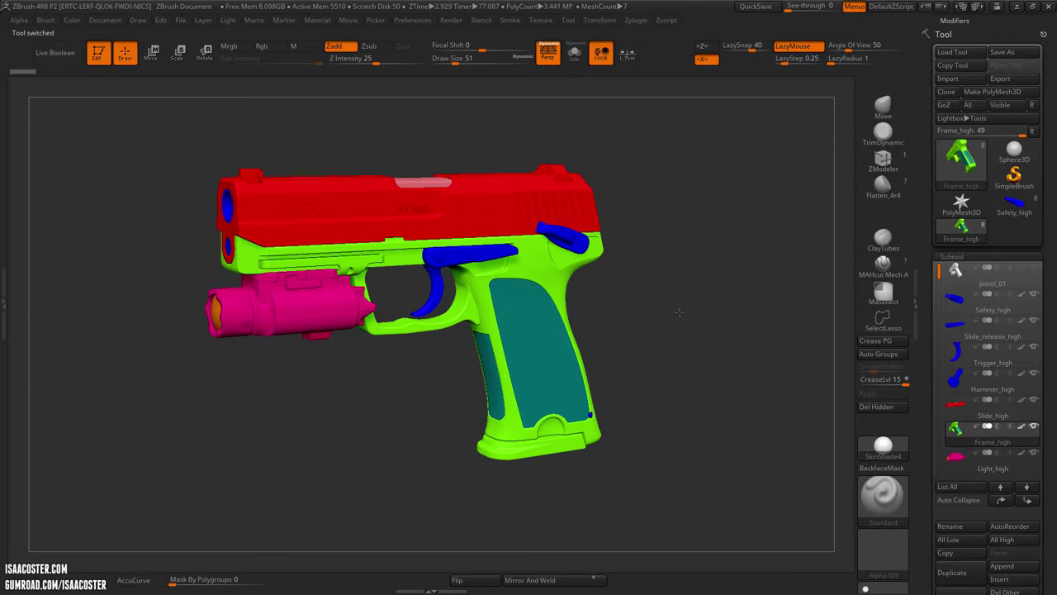
pyautogui.keyDown('alt'); pyautogui.moveTo(679, 330); pyautogui.dragTo(512, 513); pyautogui.keyUp('alt')
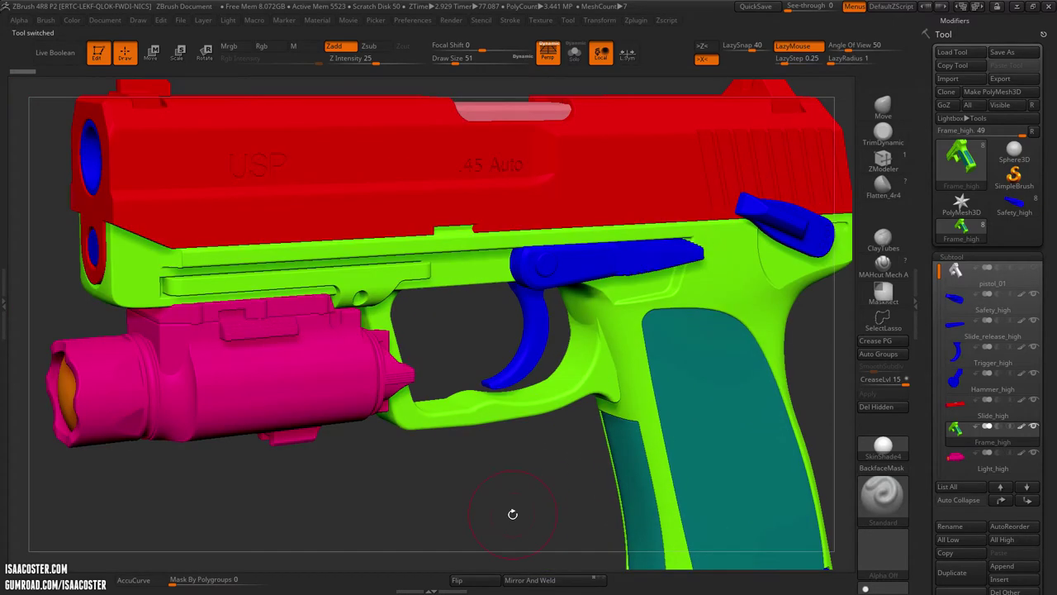
pyautogui.hotkey('shift', 'f')
pyautogui.keyDown('alt'); pyautogui.click(429, 173); pyautogui.keyUp('alt')
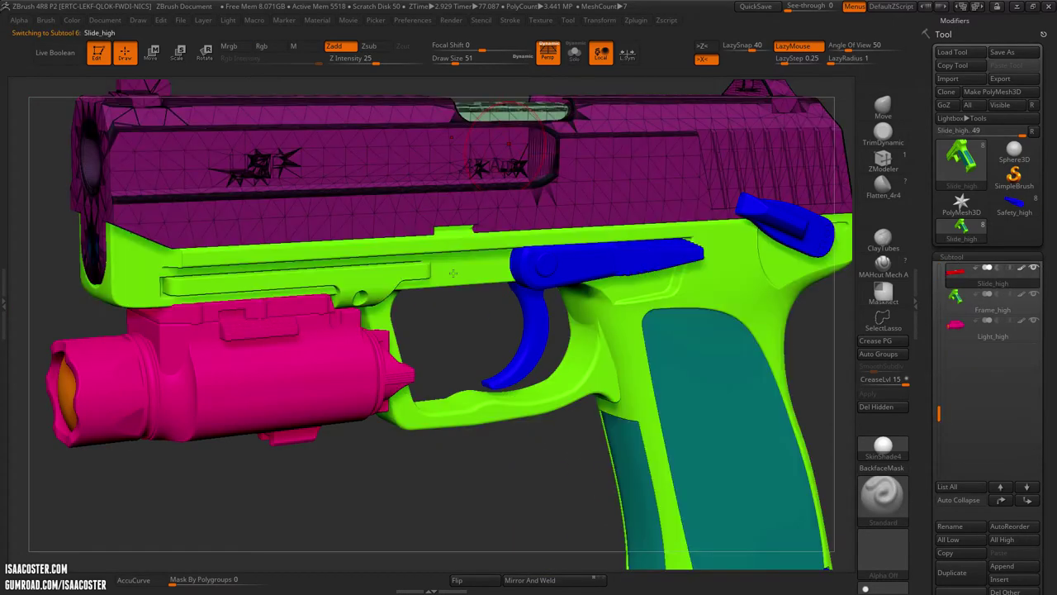
# Isolate the slide, examine its mesh around the USP and .45 Auto engravings, and turn the wireframe display off.
pyautogui.click(573, 56)
pyautogui.moveTo(446, 313)
pyautogui.keyDown('alt'); pyautogui.mouseDown()
pyautogui.moveTo(505, 425)
pyautogui.moveTo(475, 459)
pyautogui.moveTo(596, 535)
pyautogui.moveTo(702, 570)
pyautogui.mouseUp(); pyautogui.keyUp('alt')
pyautogui.moveTo(493, 196); pyautogui.dragTo(411, 355)
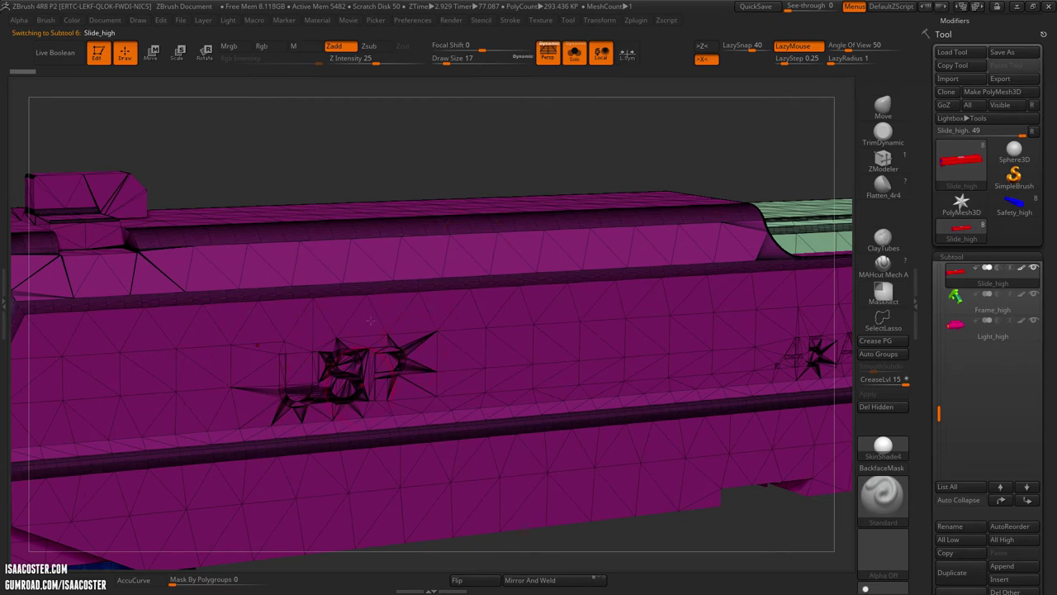
pyautogui.moveTo(398, 143)
pyautogui.mouseDown()
pyautogui.moveTo(403, 136)
pyautogui.moveTo(413, 148)
pyautogui.mouseUp()
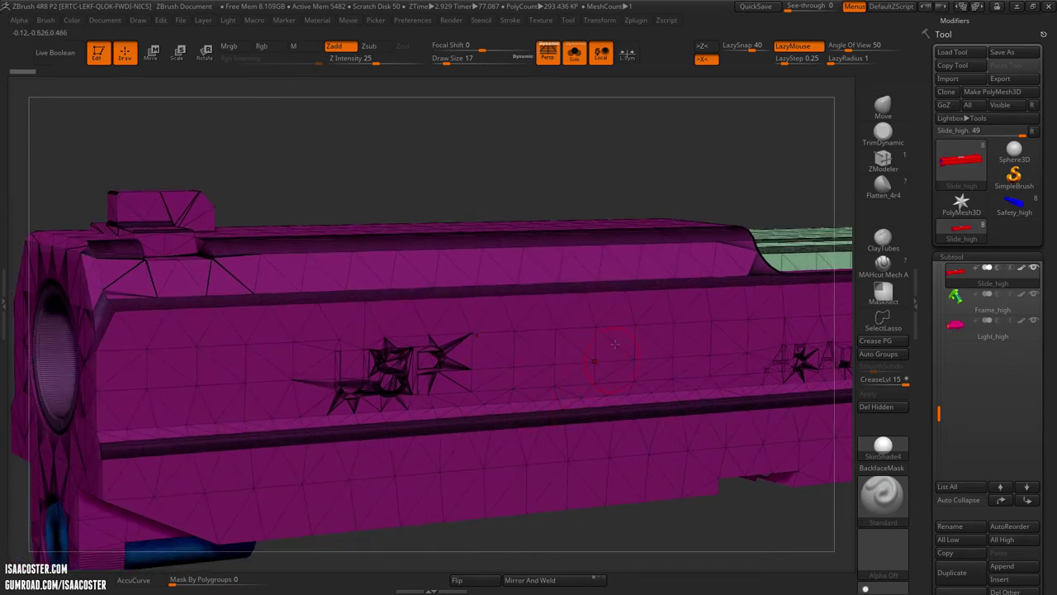
pyautogui.moveTo(495, 135); pyautogui.dragTo(563, 465)
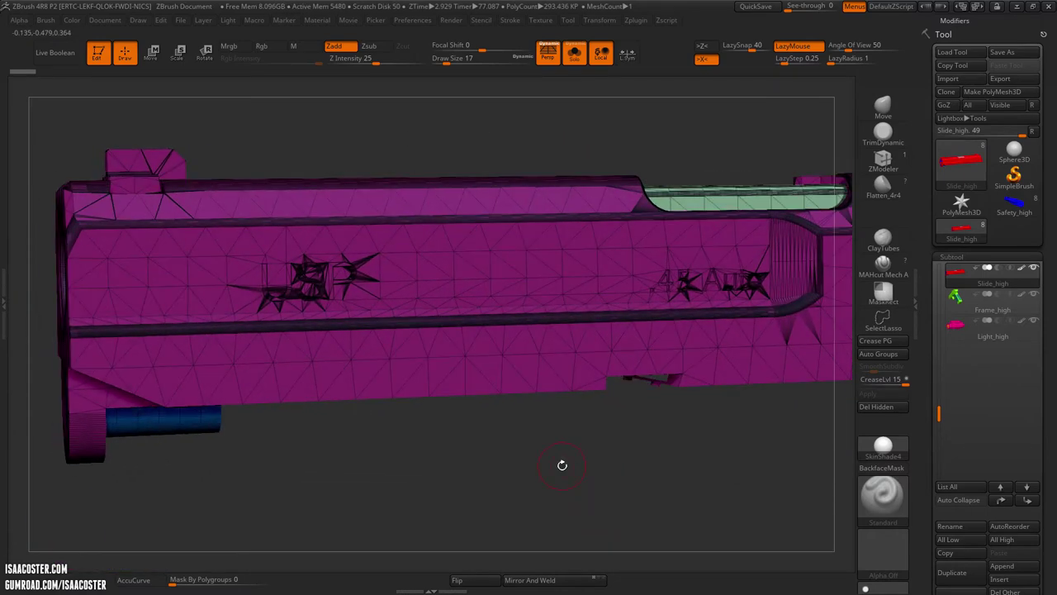
pyautogui.hotkey('shift', 'f')
pyautogui.moveTo(507, 438)
pyautogui.mouseDown()
pyautogui.moveTo(524, 427)
pyautogui.moveTo(512, 441)
pyautogui.mouseUp()
# Switch to Photoshop to examine the slide's surface in geo_needs_dynamesh.jpg, move the image aside, and compare it with the slide in ZBrush.
pyautogui.hotkey('alt', 'Tab')
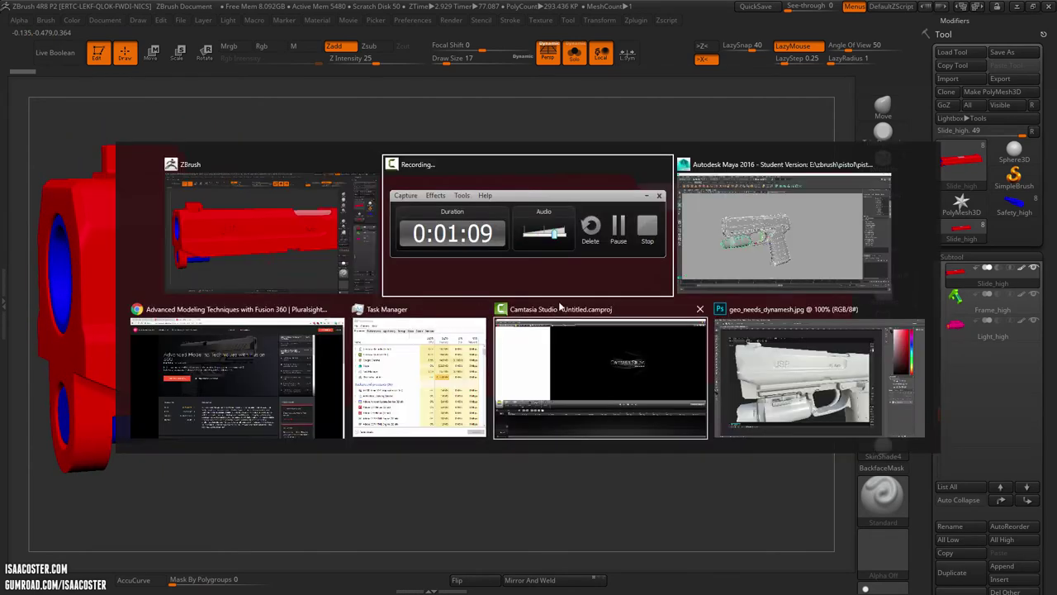
pyautogui.click(727, 395)
pyautogui.moveTo(772, 28); pyautogui.dragTo(238, 41)
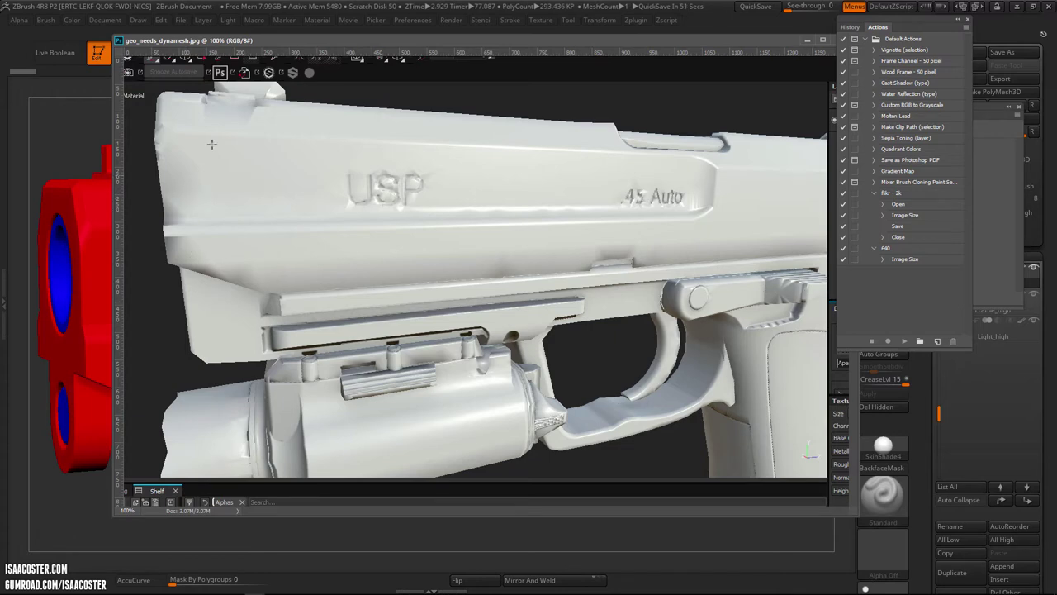
pyautogui.moveTo(323, 45); pyautogui.dragTo(1056, 95)
pyautogui.moveTo(609, 163); pyautogui.dragTo(634, 165)
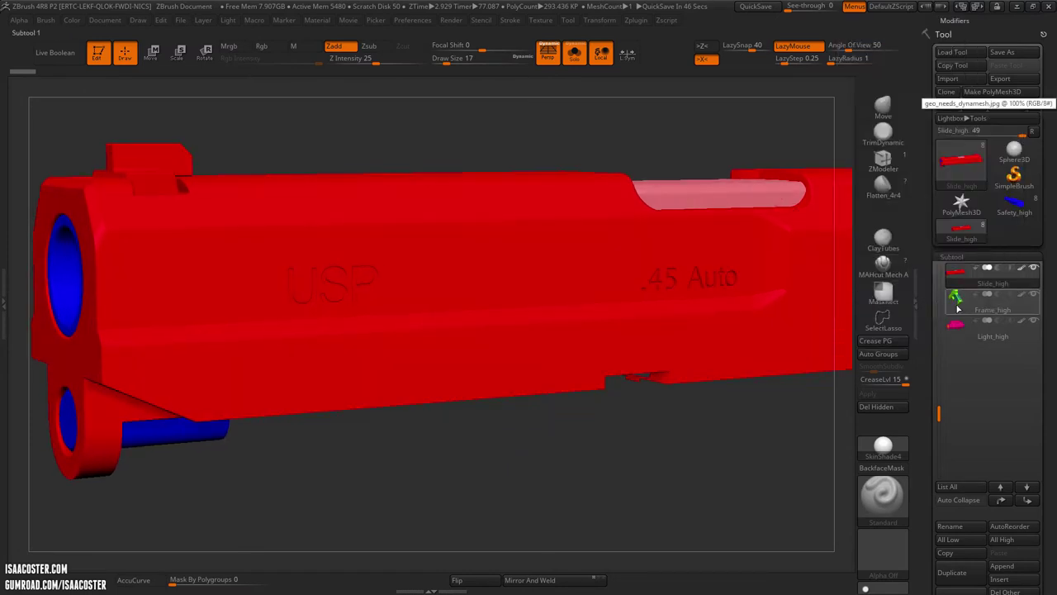
pyautogui.moveTo(636, 453); pyautogui.dragTo(666, 455)
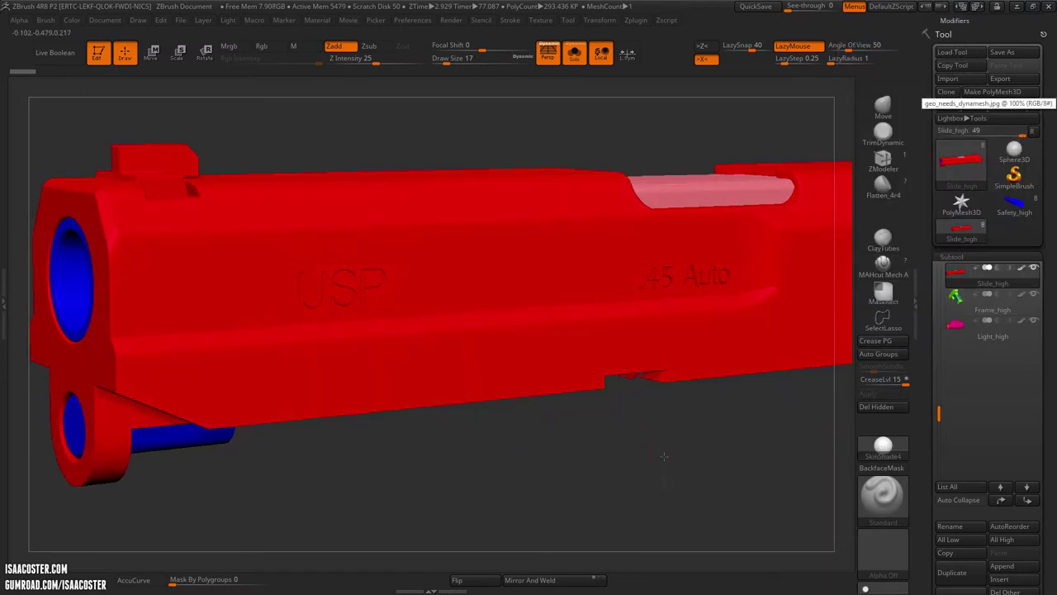
# Return to the Safety_high tool of the dynameshed pistol and display all of its parts together.
pyautogui.click(1014, 202)
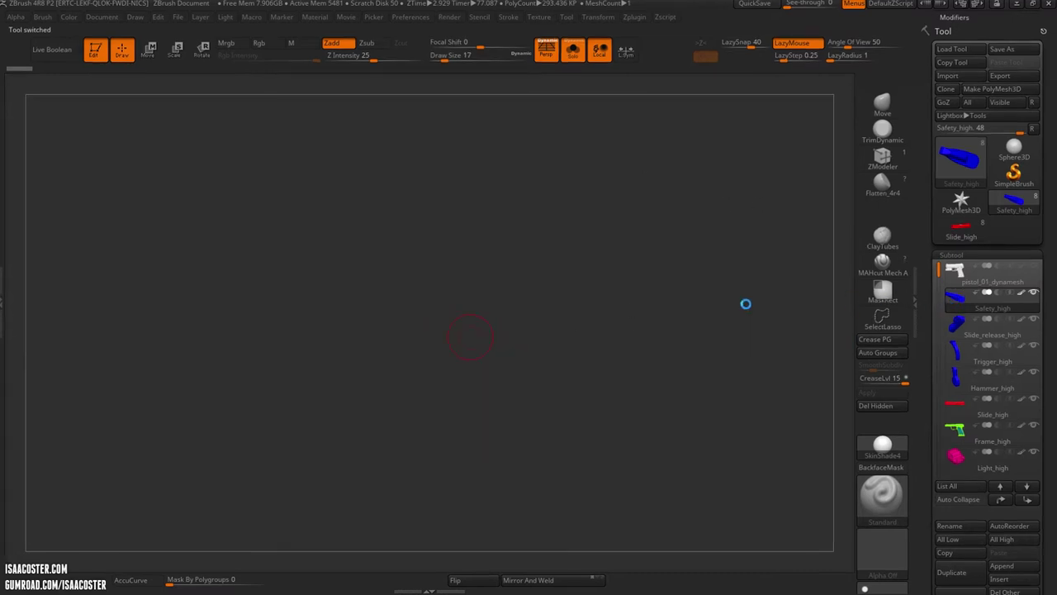
pyautogui.moveTo(744, 322); pyautogui.dragTo(824, 338)
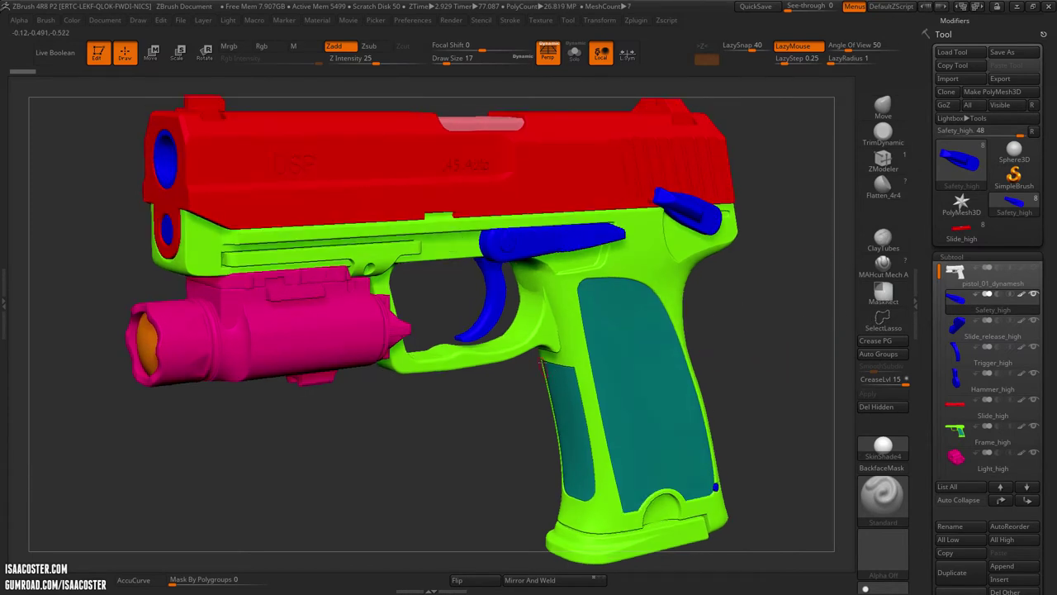
pyautogui.moveTo(423, 442); pyautogui.dragTo(414, 430)
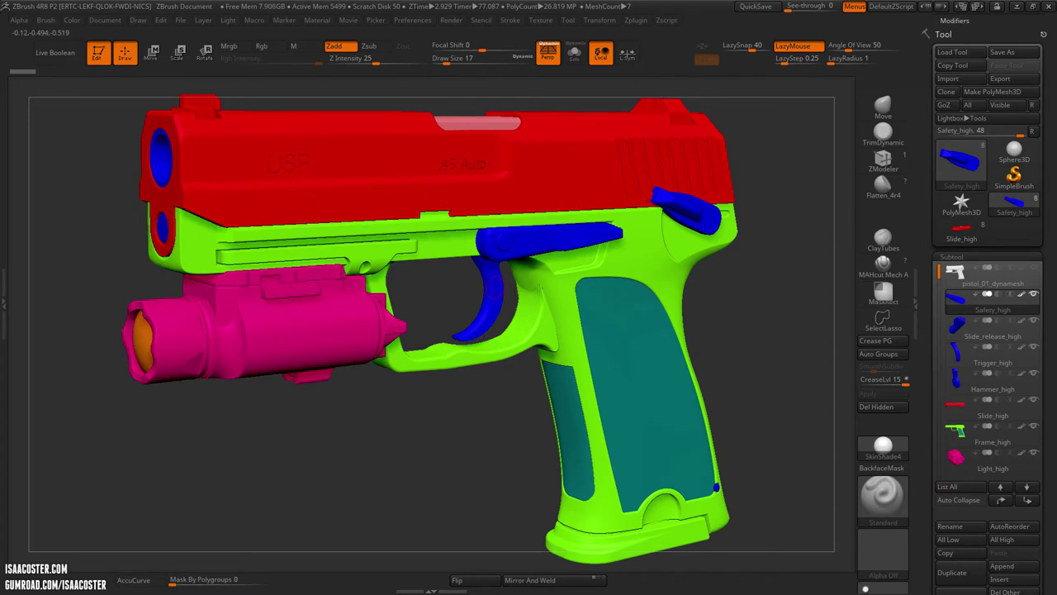
pyautogui.moveTo(823, 282); pyautogui.dragTo(786, 305)
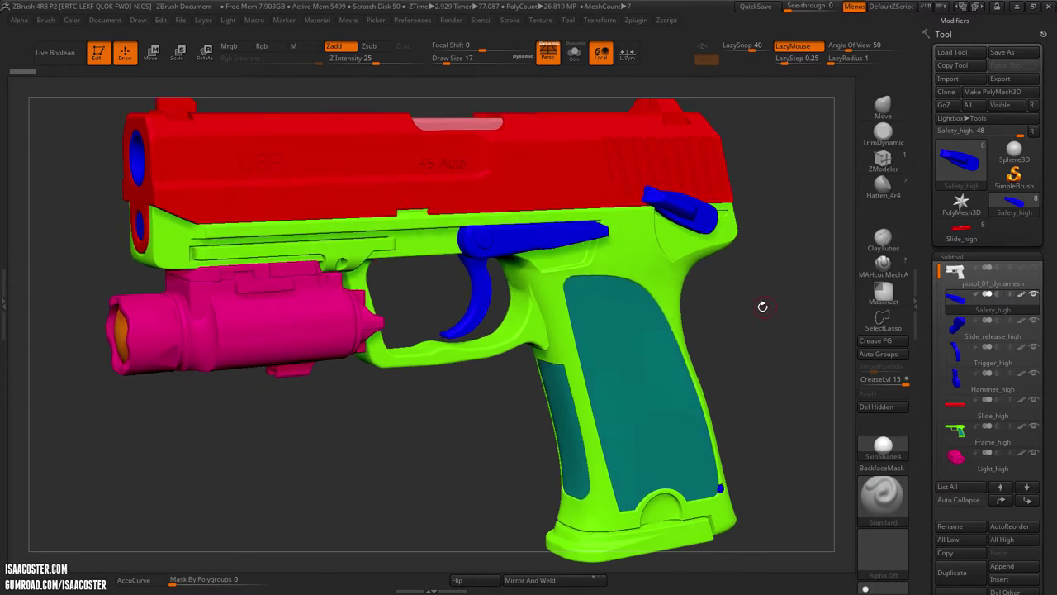
# Switch to Chrome to view the Advanced Modeling Techniques with Fusion 360 course page, and return to the pistol in ZBrush.
pyautogui.hotkey('alt', 'Tab')
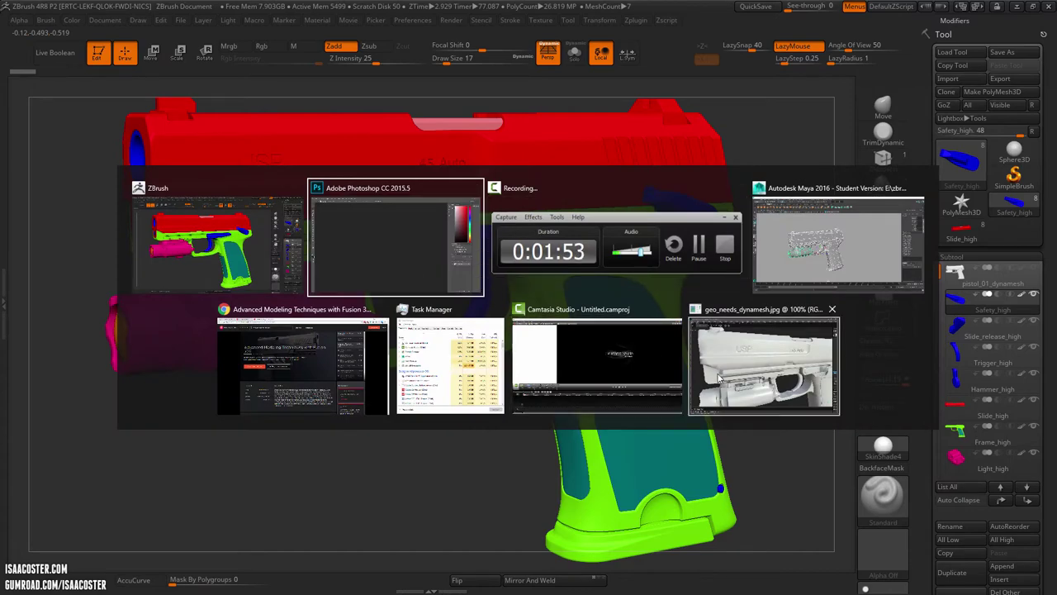
pyautogui.click(337, 362)
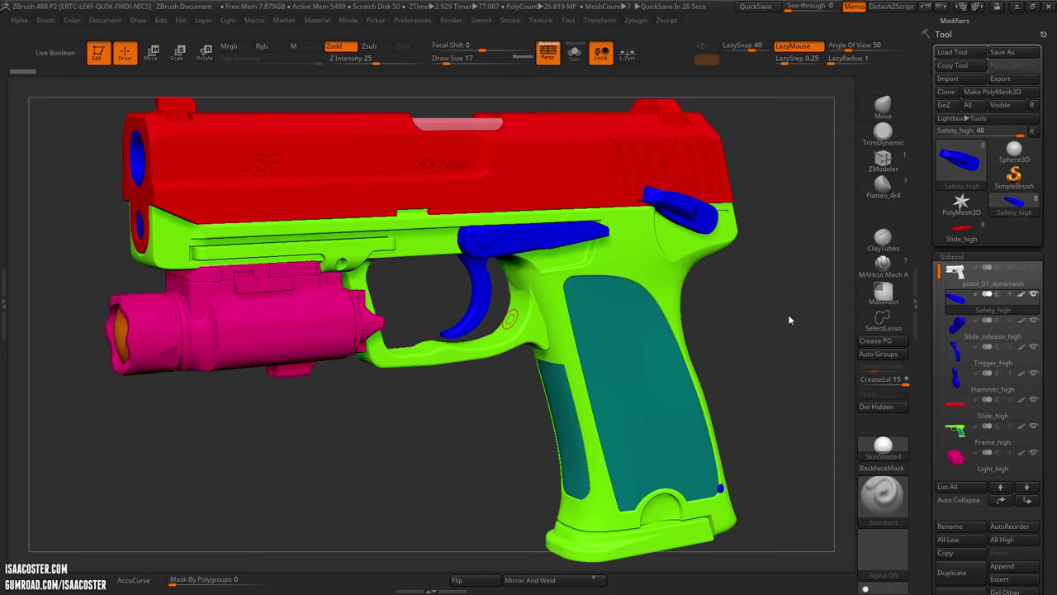
pyautogui.moveTo(783, 304); pyautogui.dragTo(762, 324)
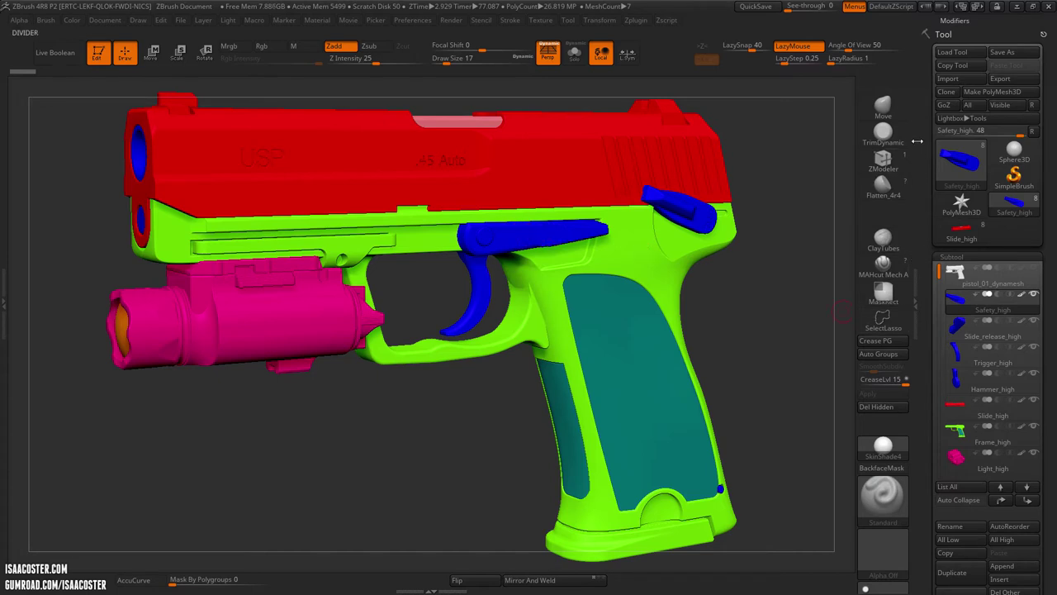
# Bring the Color palette into view and examine the color-coded parts on both sides of the pistol.
pyautogui.moveTo(925, 145); pyautogui.dragTo(934, 263)
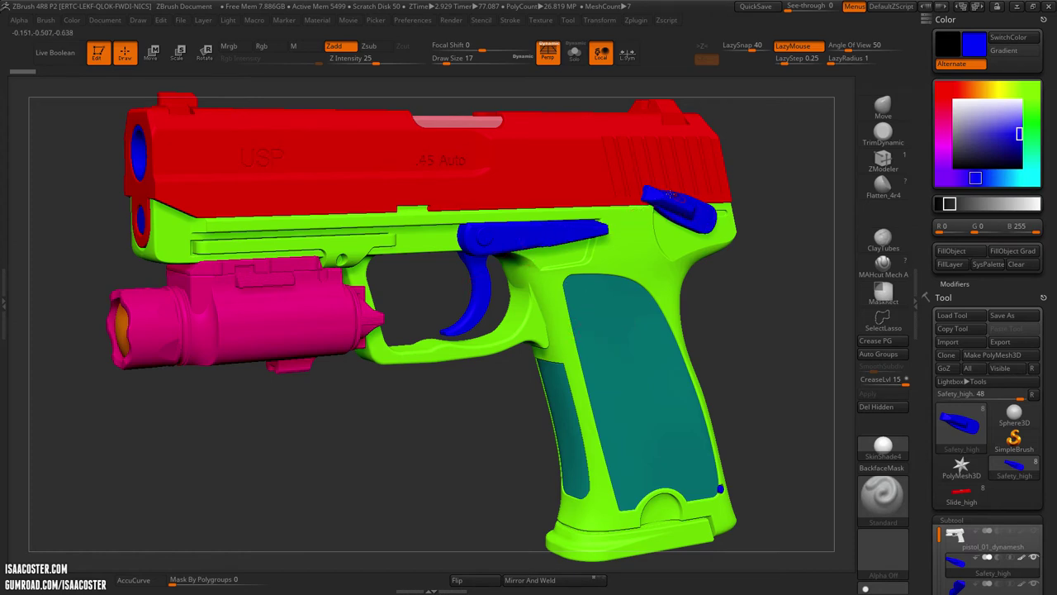
pyautogui.moveTo(379, 473); pyautogui.dragTo(300, 321)
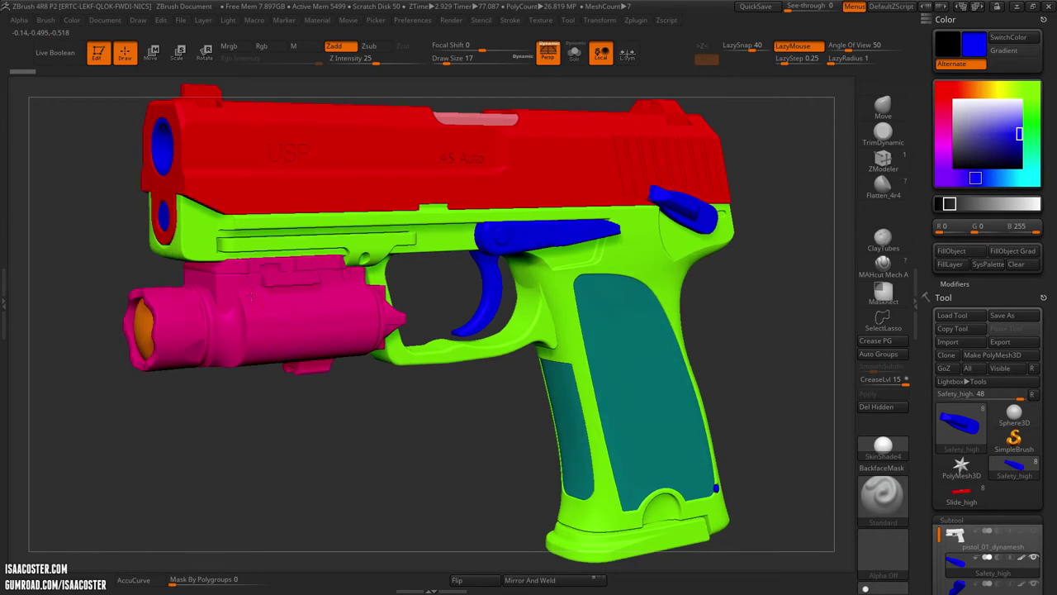
pyautogui.moveTo(233, 417); pyautogui.dragTo(334, 277)
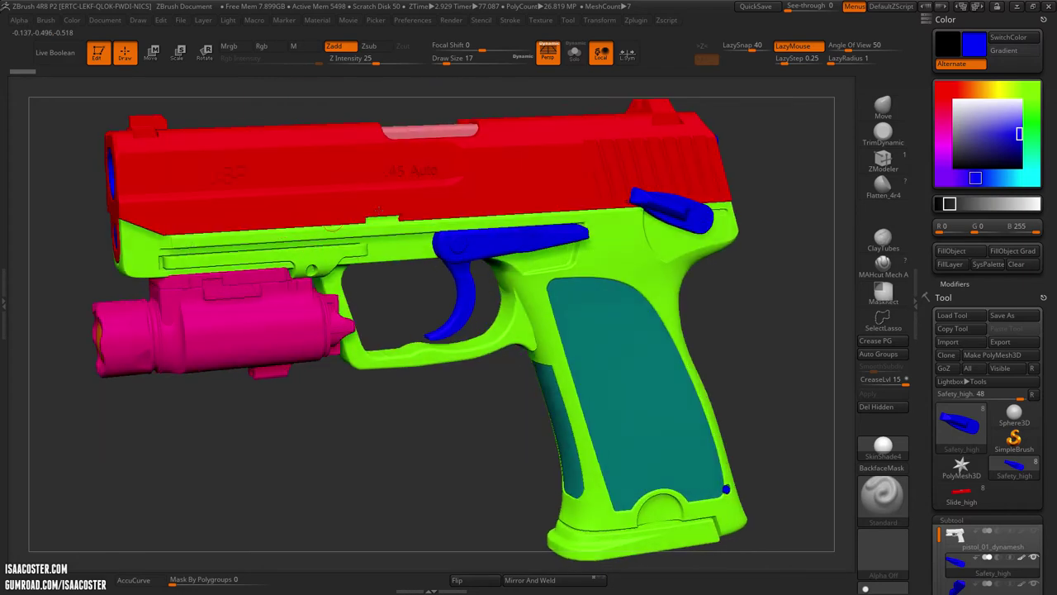
pyautogui.moveTo(529, 481); pyautogui.dragTo(474, 430)
pyautogui.moveTo(192, 338); pyautogui.dragTo(156, 332)
pyautogui.keyDown('alt'); pyautogui.moveTo(818, 396); pyautogui.dragTo(549, 357); pyautogui.keyUp('alt')
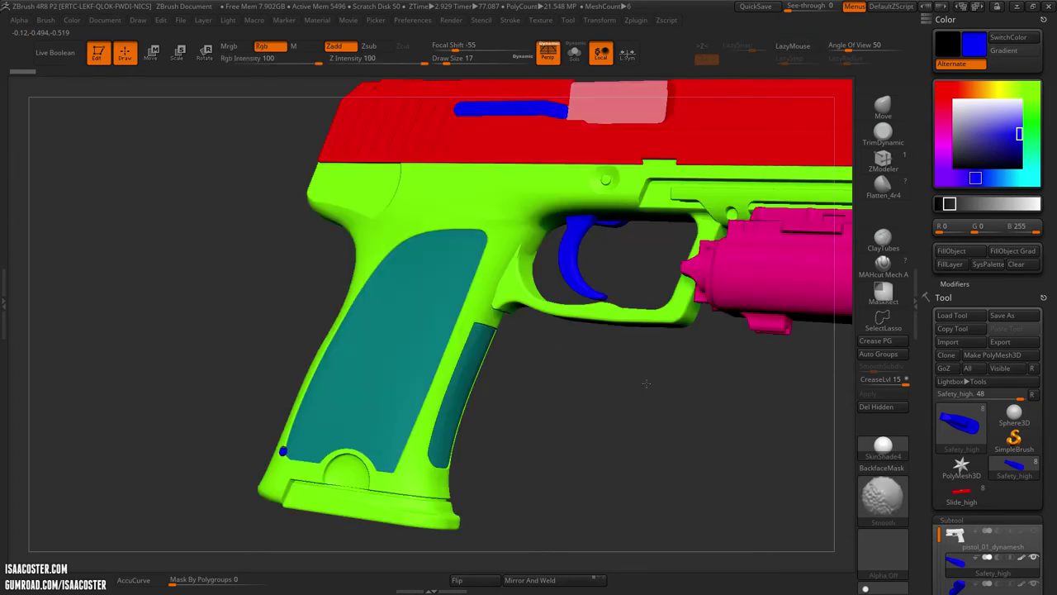
pyautogui.keyDown('shift'); pyautogui.moveTo(646, 385); pyautogui.dragTo(545, 431); pyautogui.keyUp('shift')
pyautogui.keyDown('alt'); pyautogui.moveTo(768, 373); pyautogui.dragTo(537, 438); pyautogui.keyUp('alt')
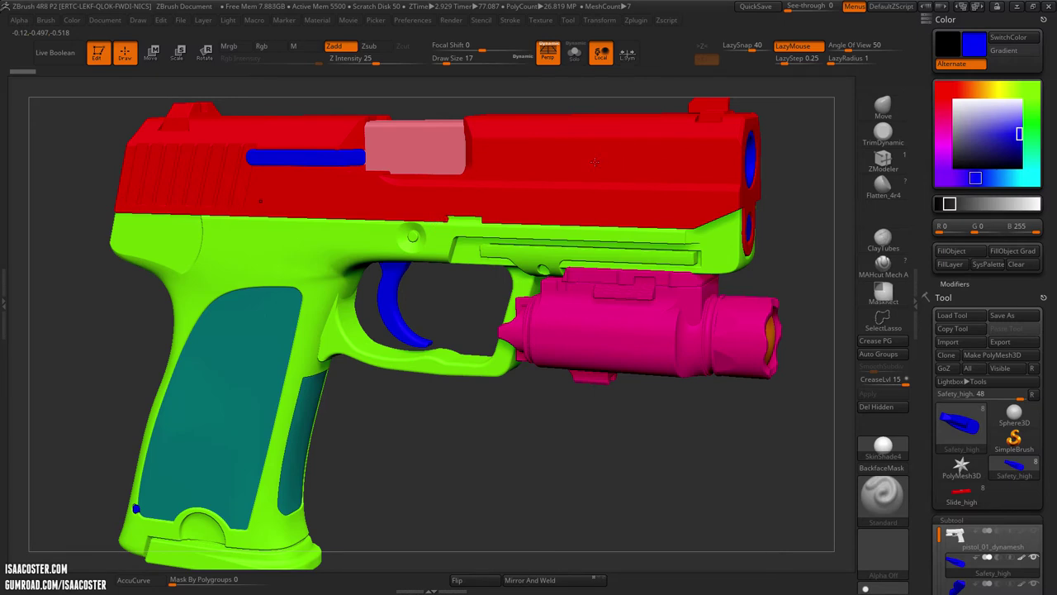
# Sample the colors of the slide, frame, light, blue metal parts and grip panel to check their RGB values.
pyautogui.press('c')
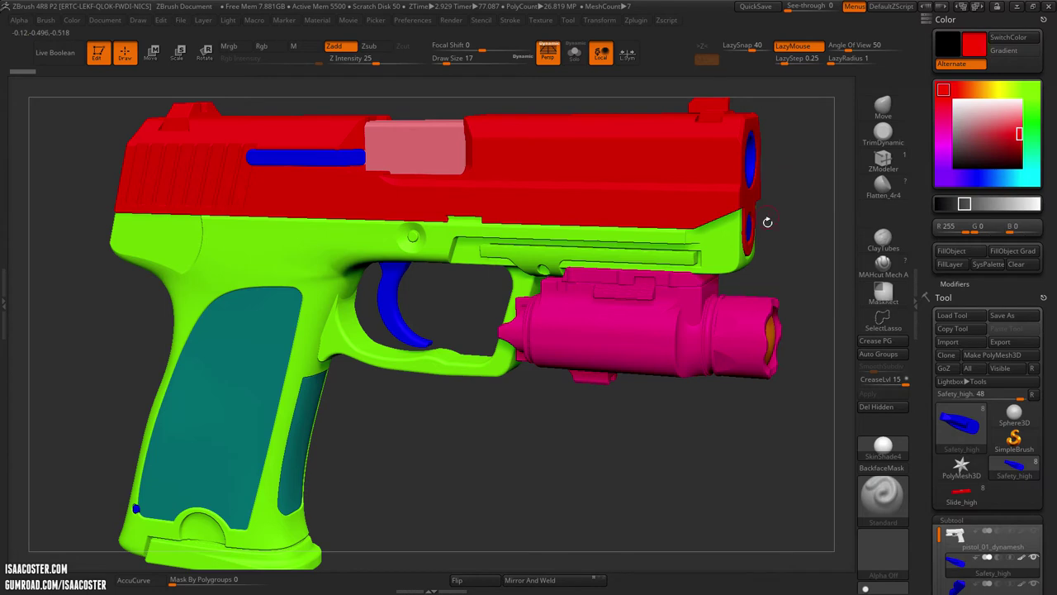
pyautogui.press('c')
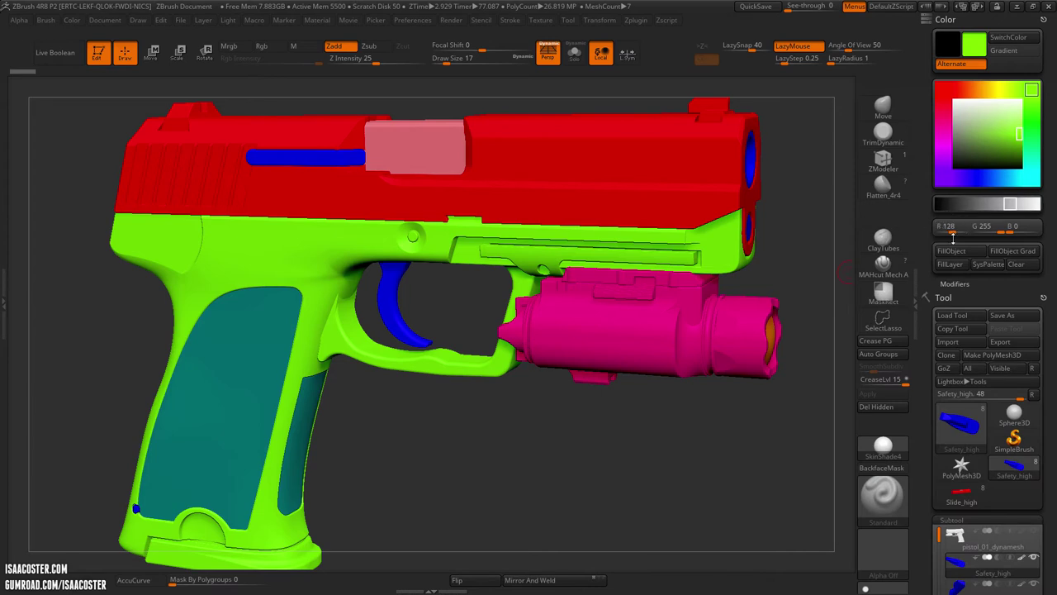
pyautogui.press('c')
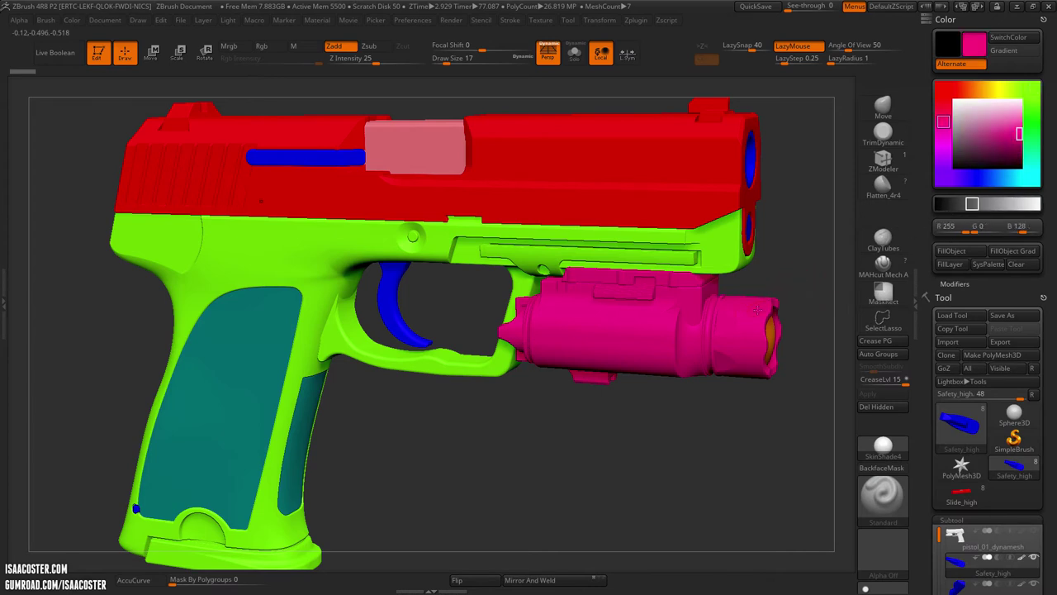
pyautogui.press('c')
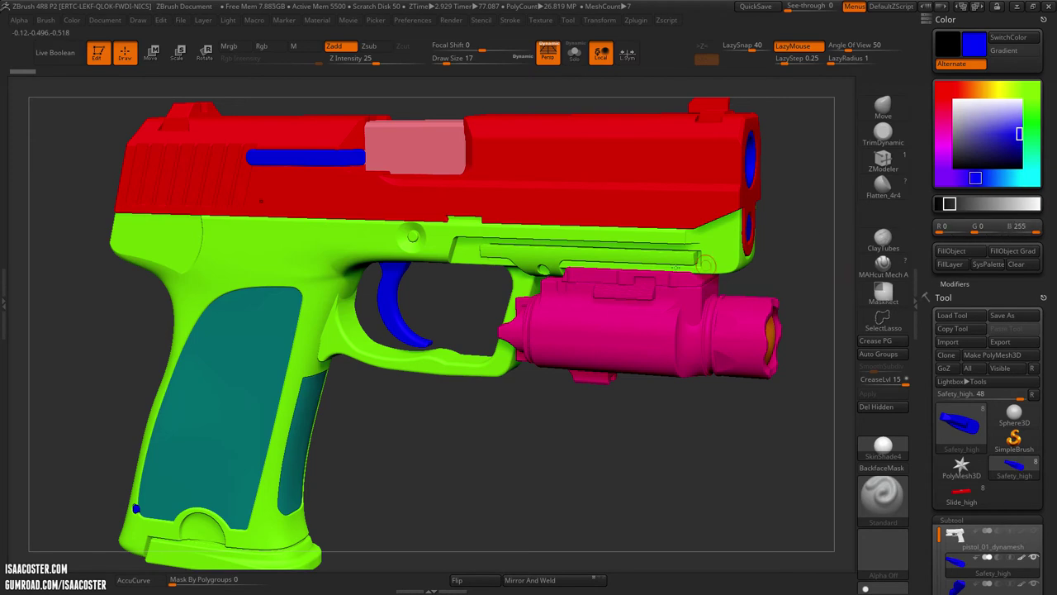
pyautogui.press('c')
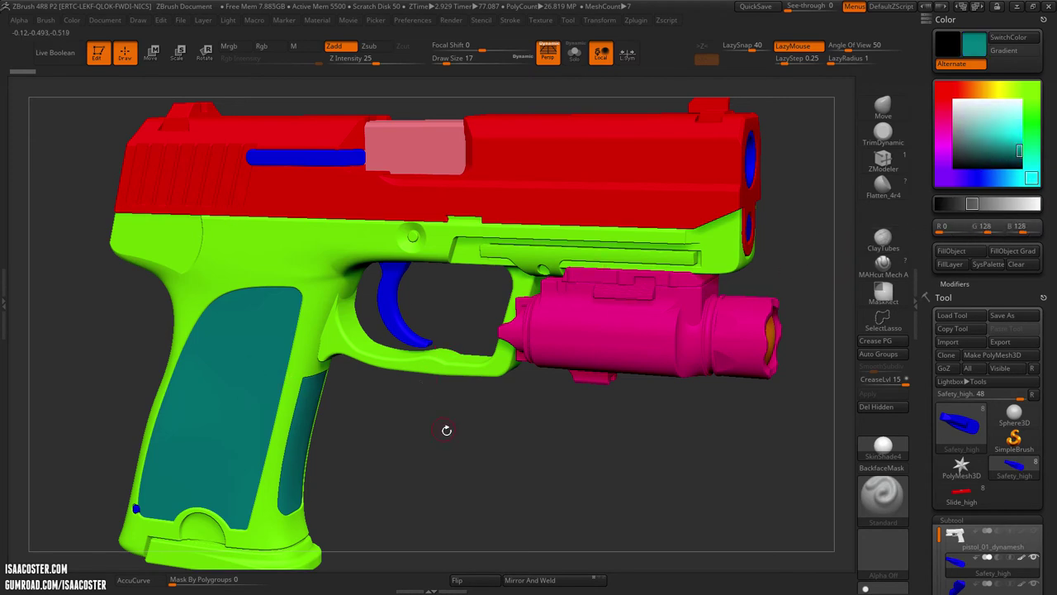
# Examine the color-coded pistol from the rear and both sides, with the subtool list brought back into view.
pyautogui.moveTo(491, 426); pyautogui.dragTo(408, 244)
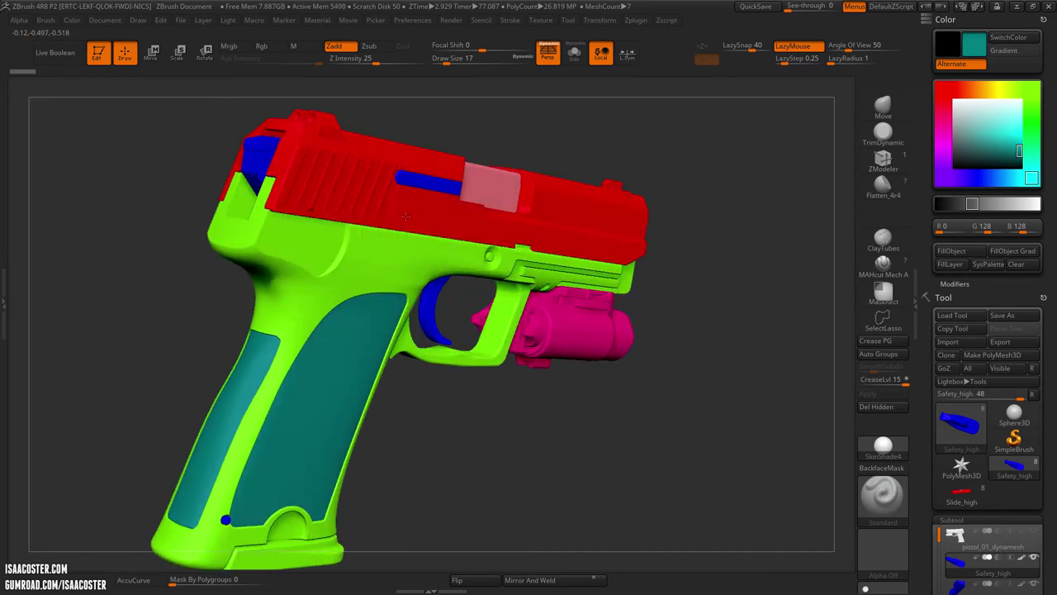
pyautogui.moveTo(612, 416); pyautogui.dragTo(617, 343)
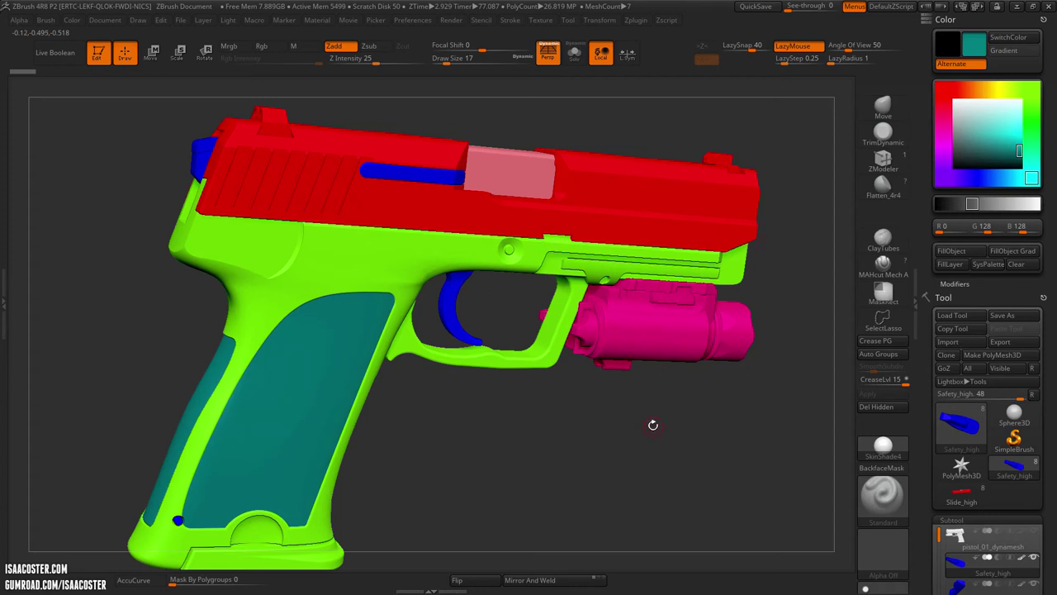
pyautogui.keyDown('shift'); pyautogui.moveTo(668, 424); pyautogui.dragTo(608, 330); pyautogui.keyUp('shift')
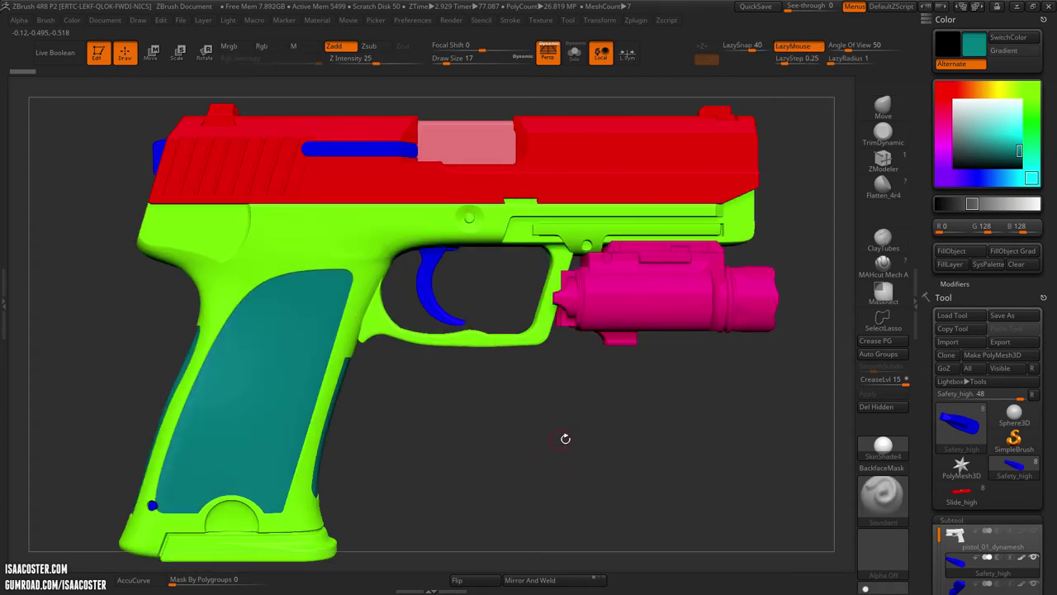
pyautogui.keyDown('alt'); pyautogui.moveTo(579, 427); pyautogui.dragTo(566, 428); pyautogui.keyUp('alt')
pyautogui.moveTo(545, 434)
pyautogui.mouseDown()
pyautogui.moveTo(526, 446)
pyautogui.moveTo(538, 449)
pyautogui.mouseUp()
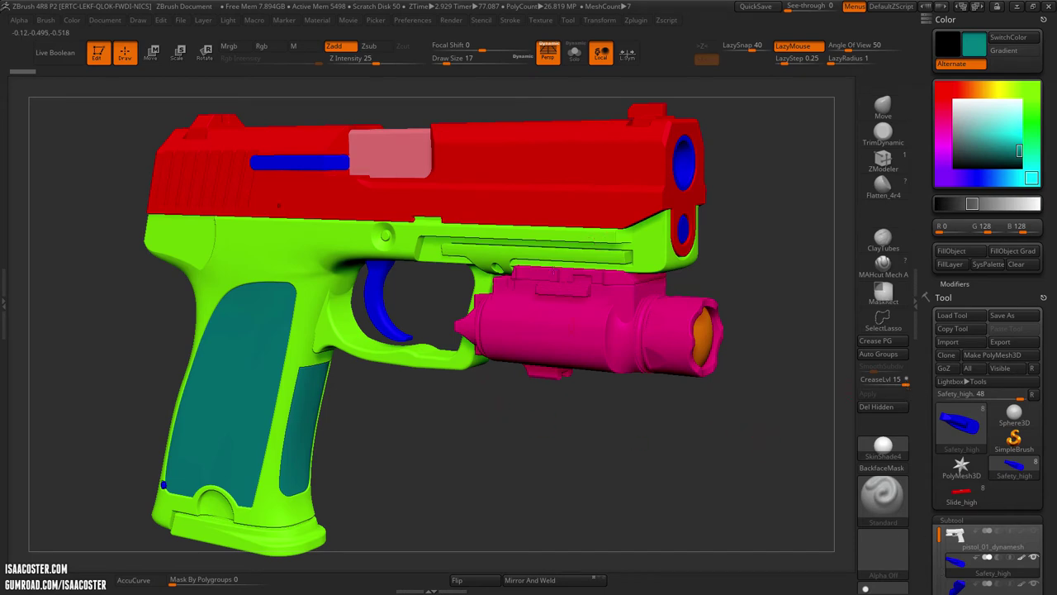
pyautogui.moveTo(922, 420); pyautogui.dragTo(922, 283)
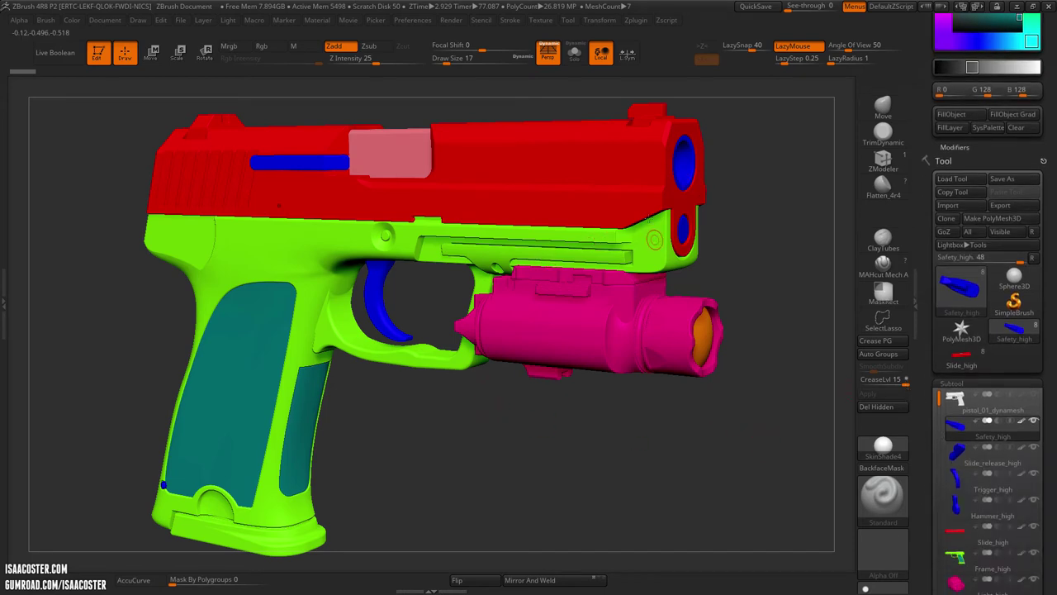
pyautogui.scroll(-3, 949, 355)
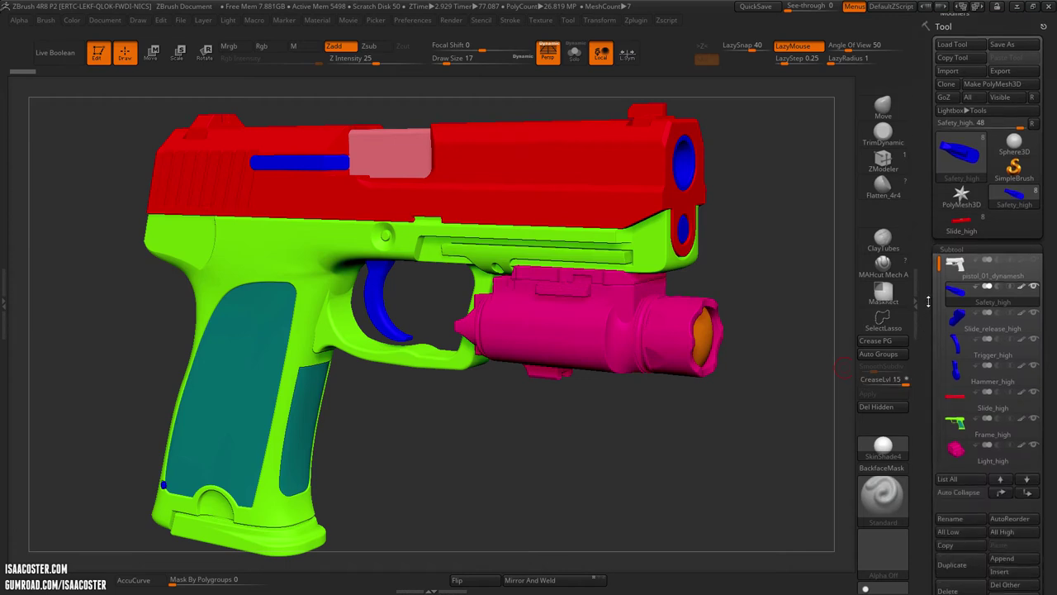
pyautogui.moveTo(958, 322)
pyautogui.moveTo(727, 309); pyautogui.dragTo(651, 319)
pyautogui.keyDown('alt'); pyautogui.moveTo(189, 233); pyautogui.dragTo(422, 262, button='right'); pyautogui.keyUp('alt')
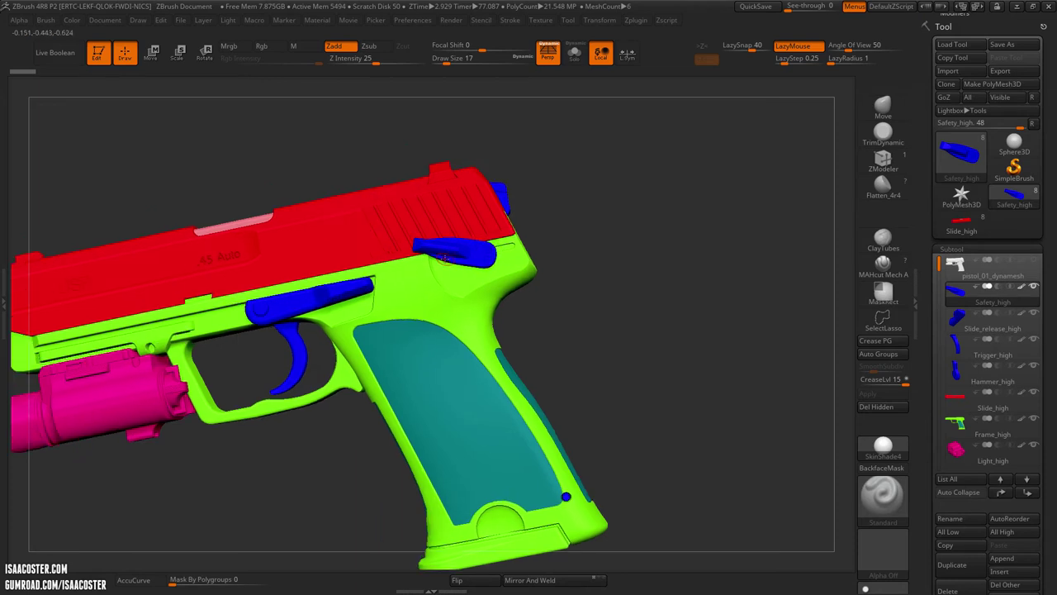
# Select the Frame_high subtool, isolate it in Solo mode, and return to the full pistol.
pyautogui.keyDown('shift'); pyautogui.moveTo(348, 468); pyautogui.dragTo(355, 466); pyautogui.keyUp('shift')
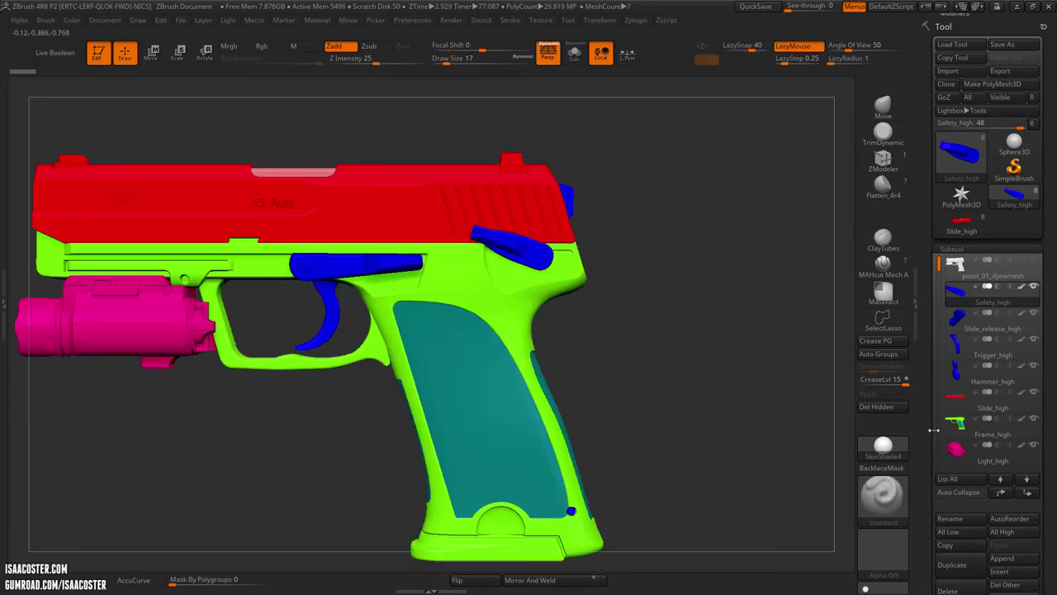
pyautogui.click(991, 426)
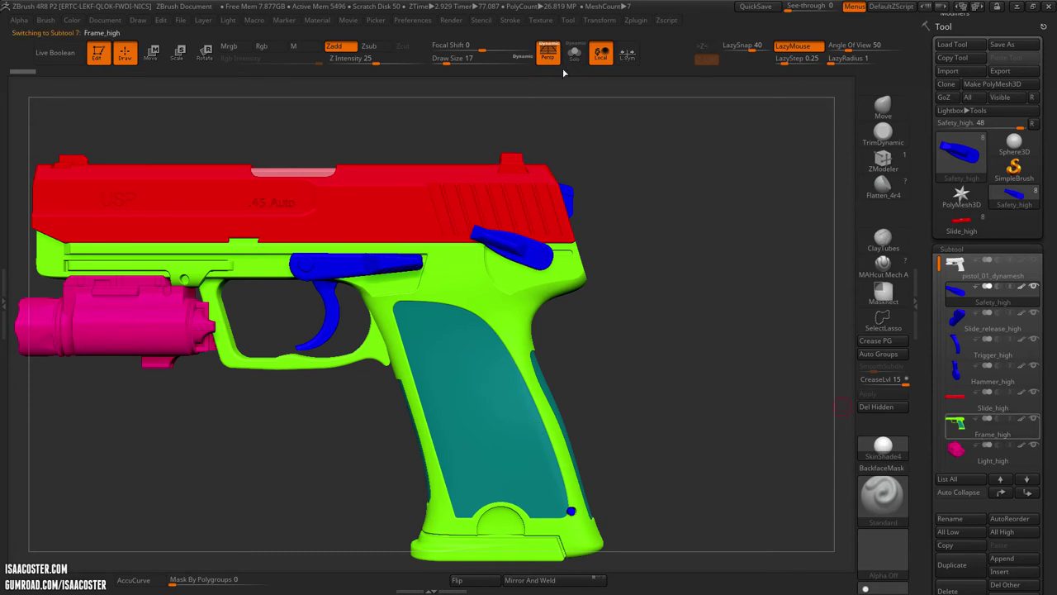
pyautogui.click(574, 54)
pyautogui.moveTo(598, 434); pyautogui.dragTo(617, 428)
pyautogui.keyDown('shift'); pyautogui.moveTo(617, 389); pyautogui.dragTo(633, 331); pyautogui.keyUp('shift')
pyautogui.click(582, 54)
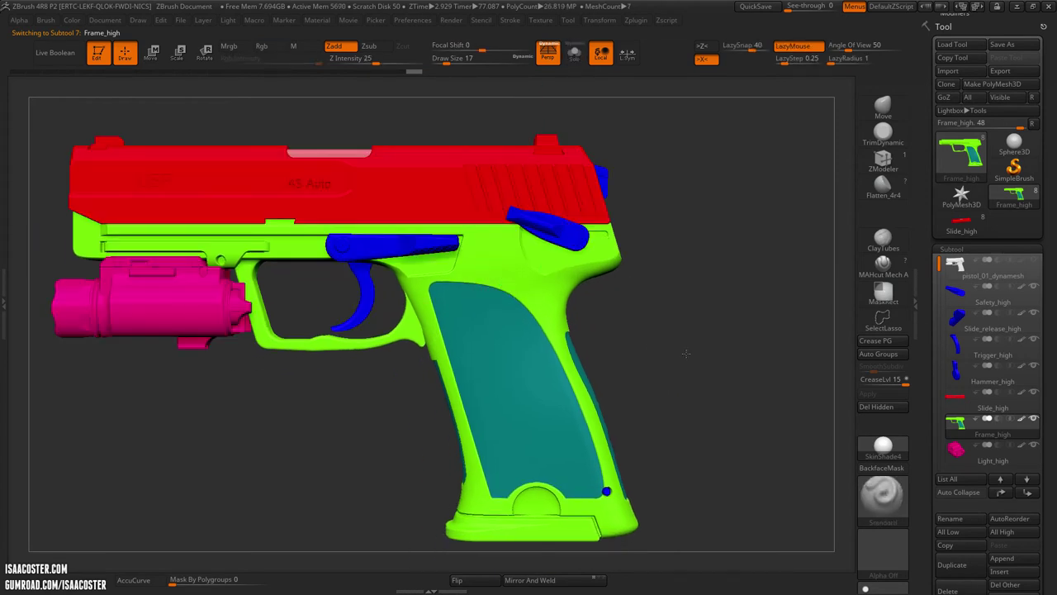
pyautogui.moveTo(686, 354); pyautogui.dragTo(538, 302)
pyautogui.moveTo(453, 245); pyautogui.dragTo(392, 250)
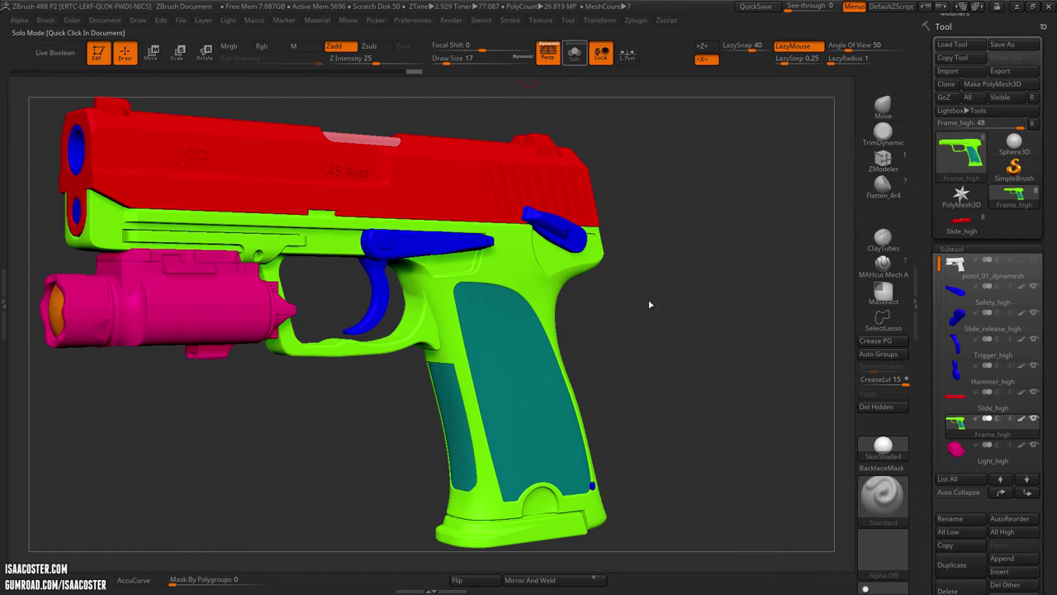
# Isolate the frame in Solo mode, inspect the hammer, trigger and slide release subtools individually, and restore the full pistol.
pyautogui.click(574, 54)
pyautogui.click(957, 370)
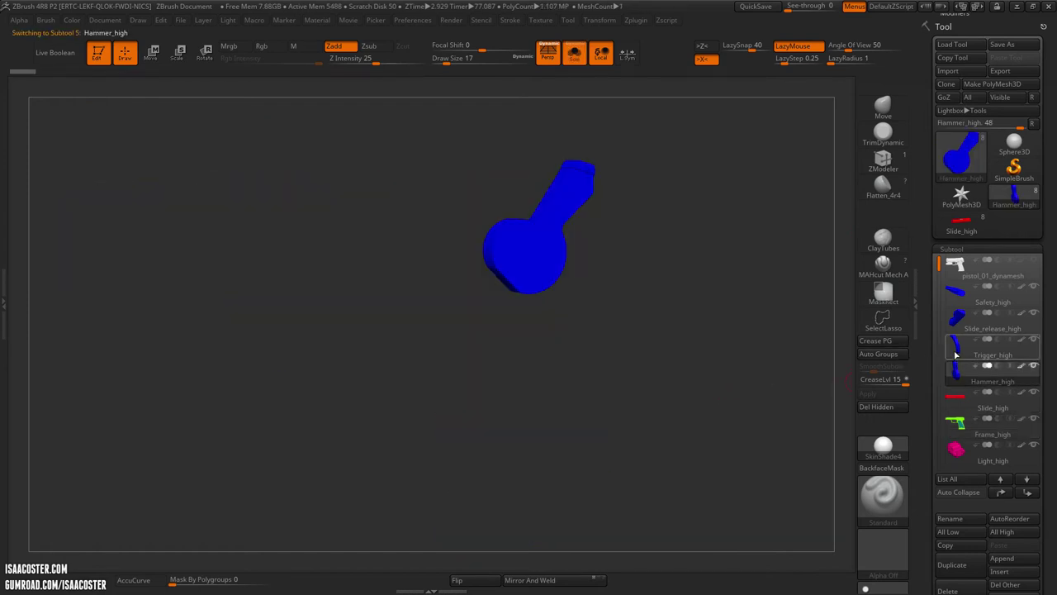
pyautogui.click(952, 351)
pyautogui.click(956, 317)
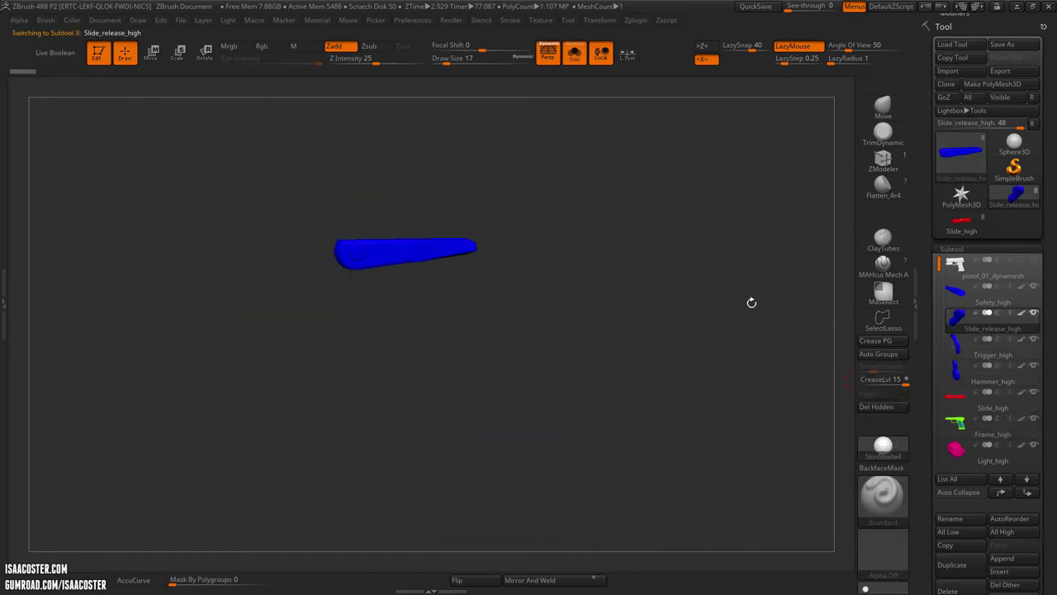
pyautogui.click(575, 52)
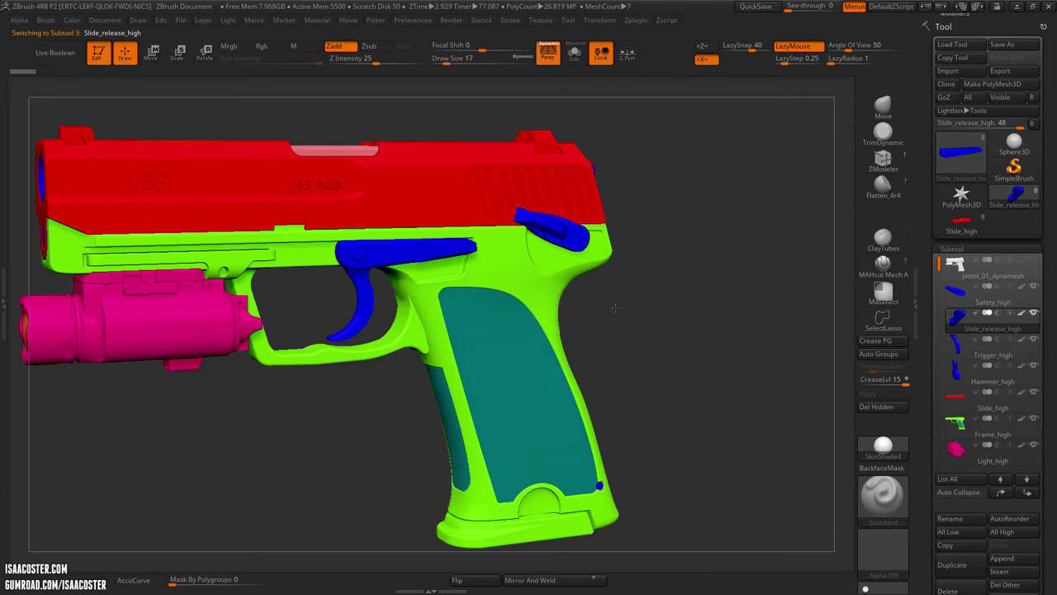
# Examine the color-coded pistol from the front side and review its high-poly parts in the subtool list.
pyautogui.moveTo(614, 308); pyautogui.dragTo(678, 330)
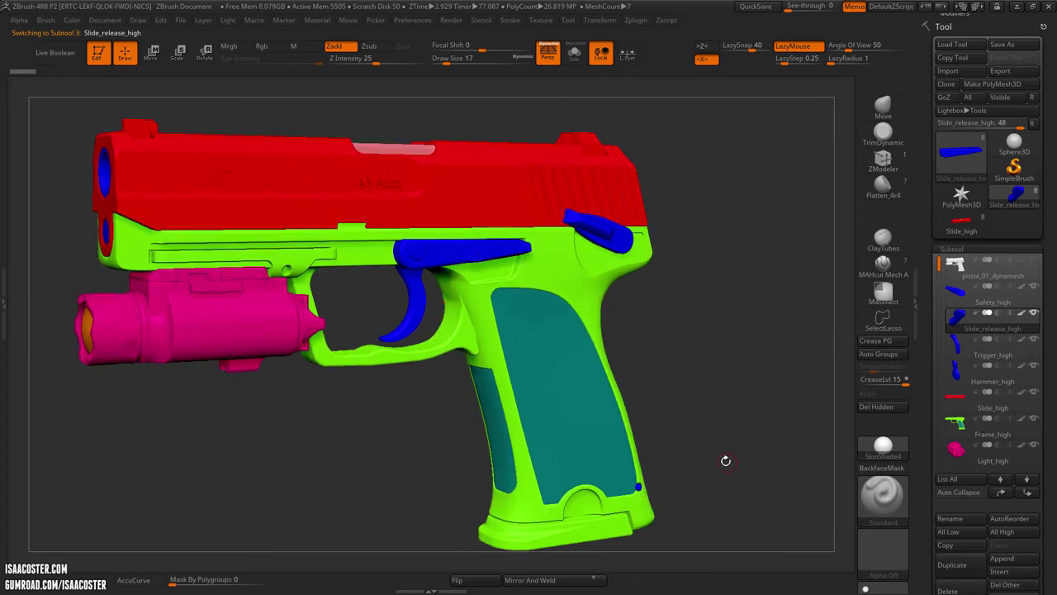
pyautogui.moveTo(678, 430); pyautogui.dragTo(678, 434)
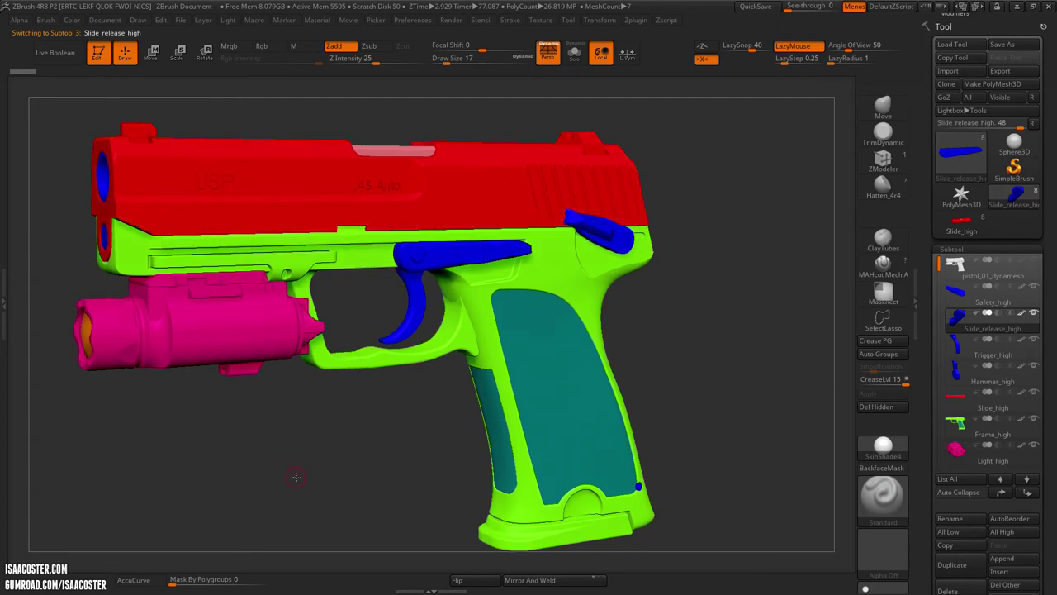
pyautogui.moveTo(296, 477); pyautogui.dragTo(323, 466)
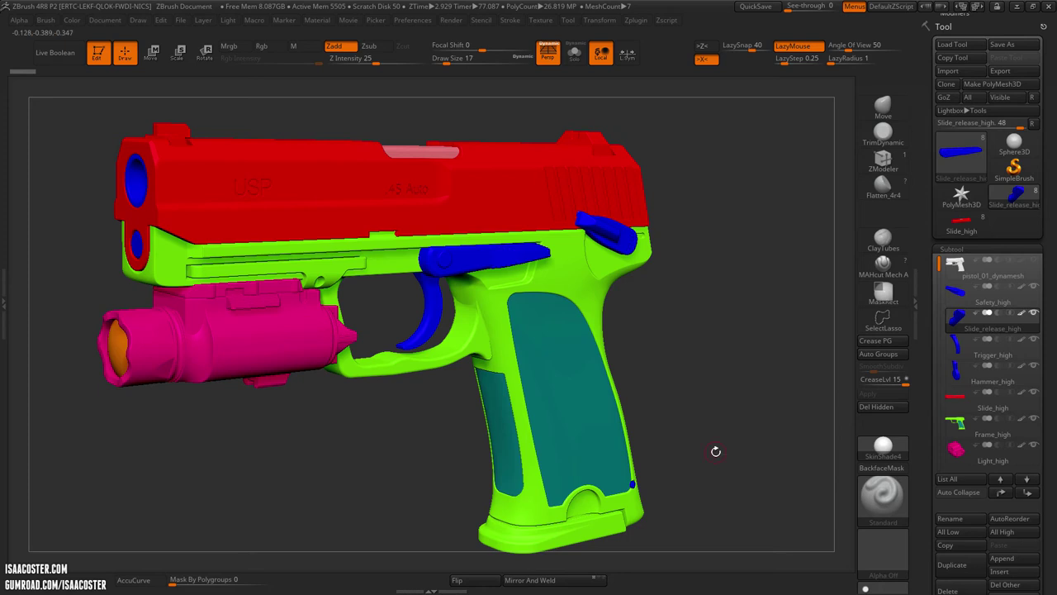
pyautogui.moveTo(970, 411)
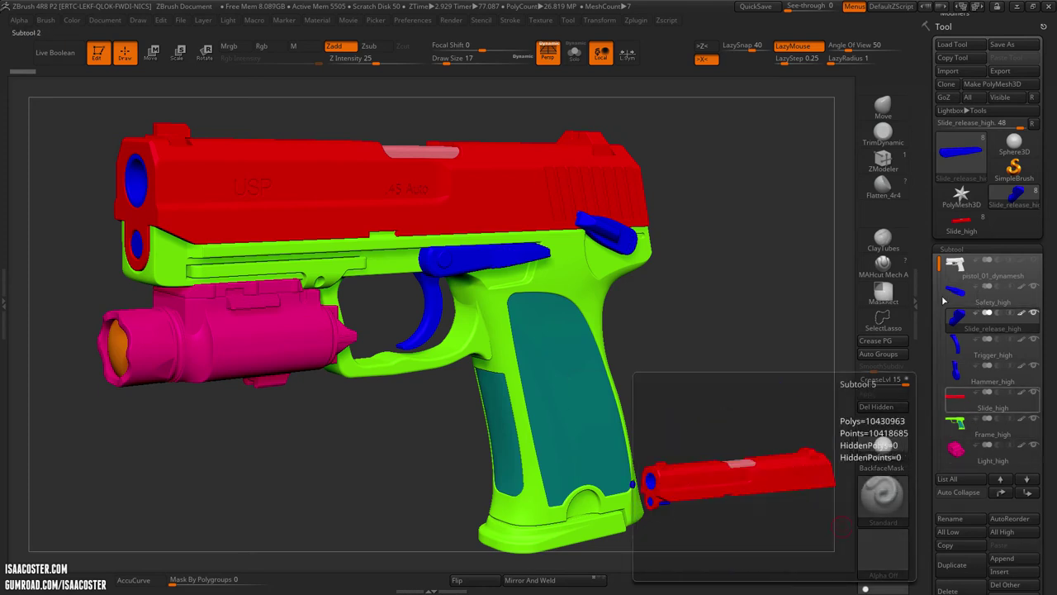
pyautogui.moveTo(938, 261); pyautogui.dragTo(936, 274)
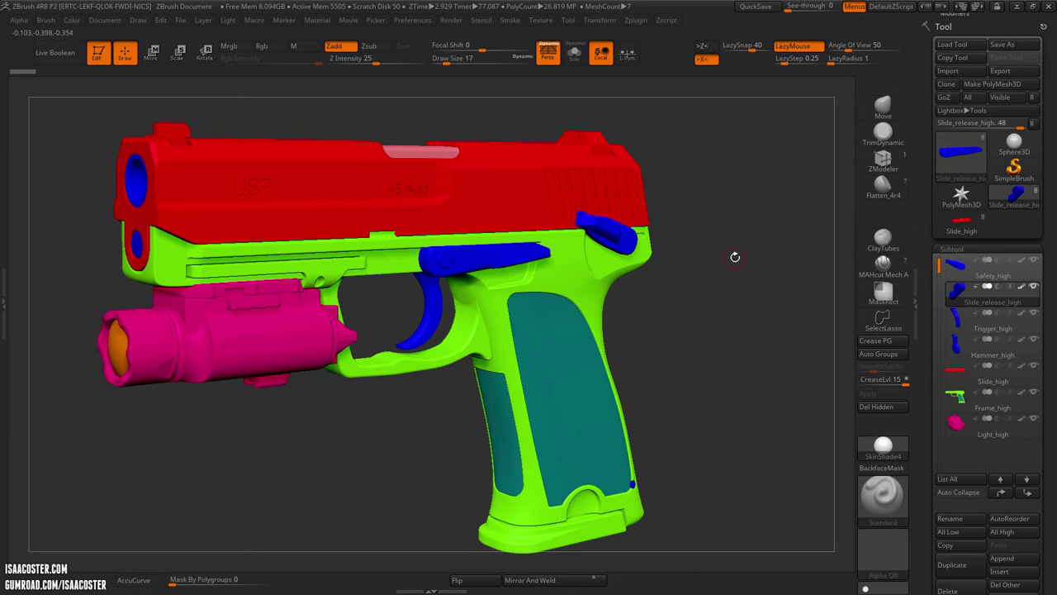
pyautogui.keyDown('alt'); pyautogui.moveTo(736, 310); pyautogui.dragTo(750, 307); pyautogui.keyUp('alt')
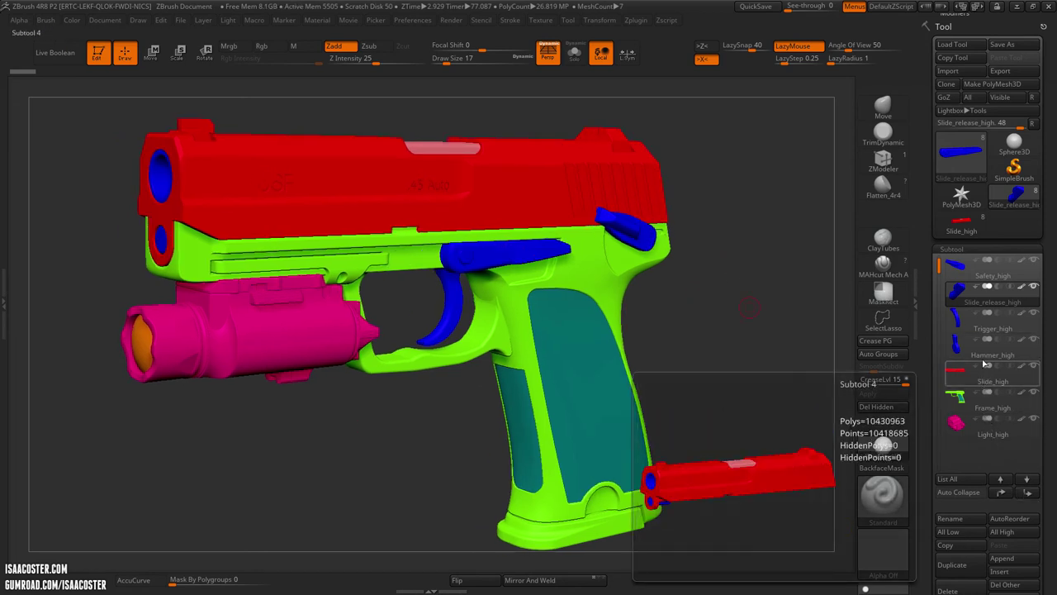
pyautogui.moveTo(982, 355)
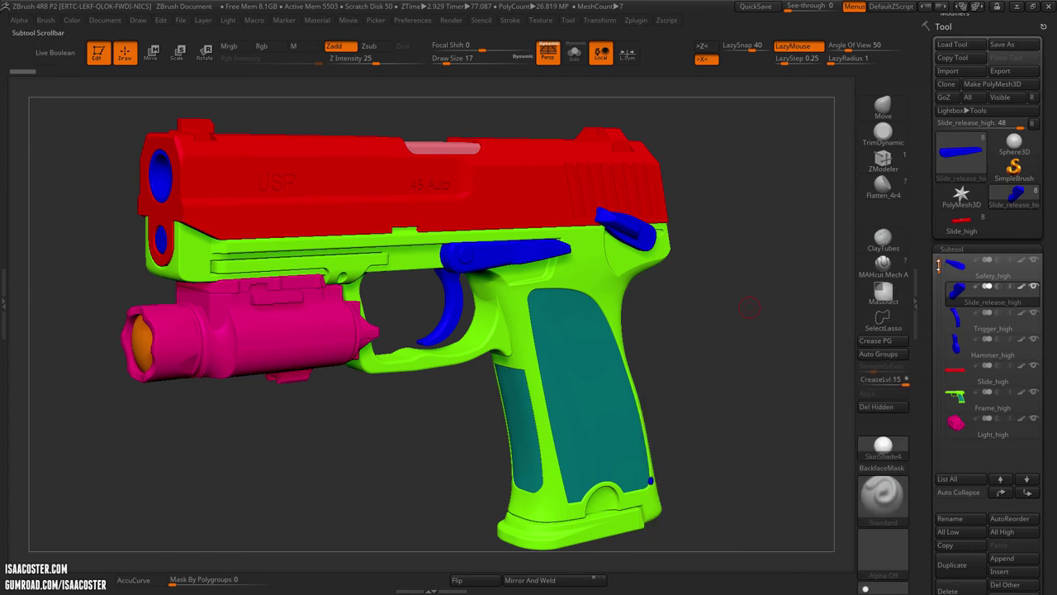
pyautogui.scroll(1, 940, 260)
pyautogui.moveTo(952, 263)
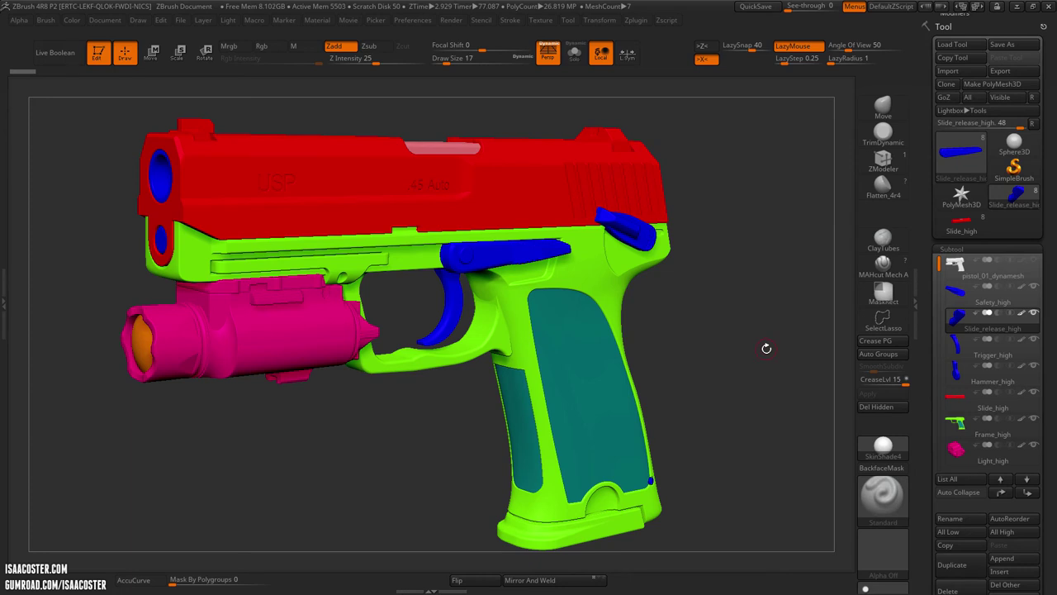
pyautogui.moveTo(784, 294); pyautogui.dragTo(782, 298)
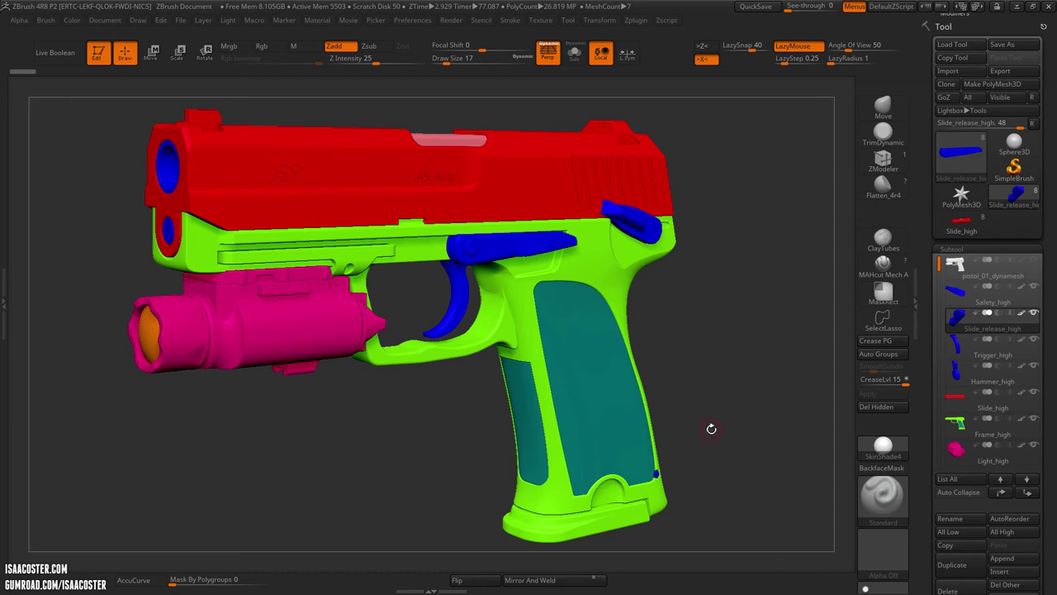
# Show the pistol_01_dynamesh subtool and view it in Solo mode to compare it with the high-poly parts.
pyautogui.click(1034, 261)
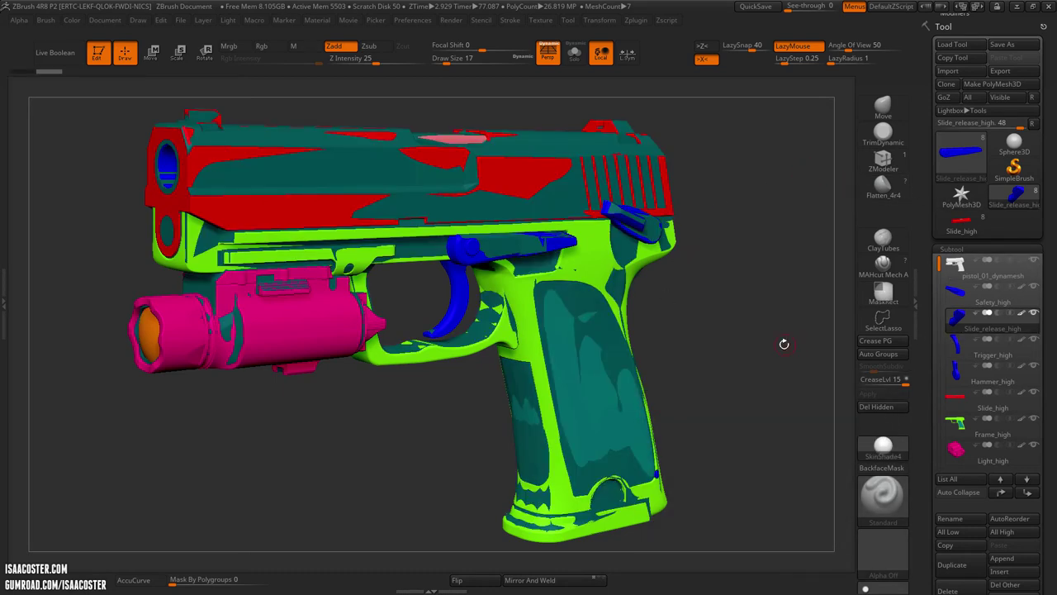
pyautogui.moveTo(778, 345); pyautogui.dragTo(763, 345)
pyautogui.click(956, 266)
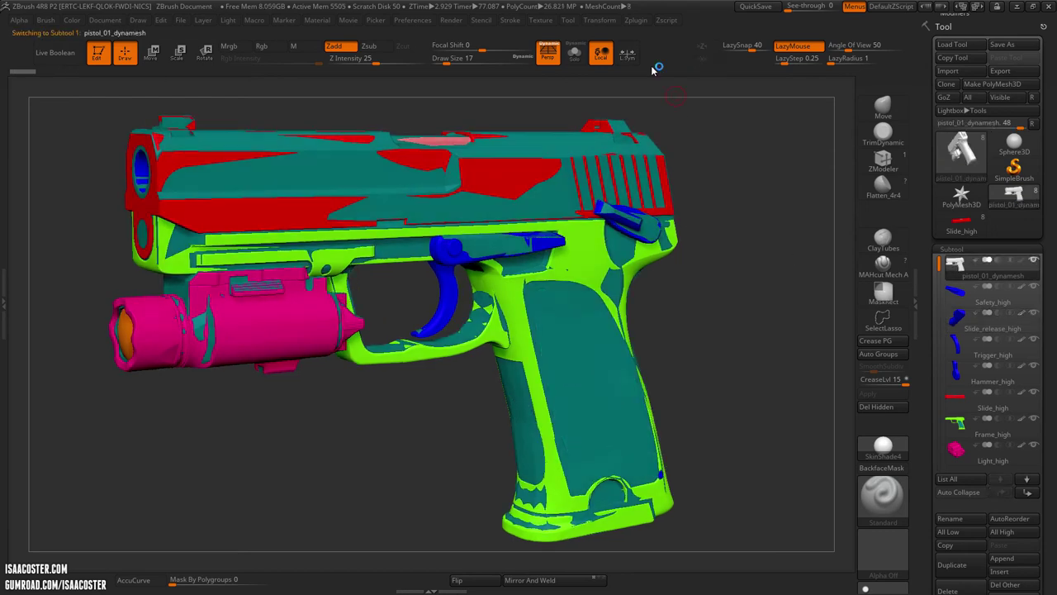
pyautogui.click(576, 52)
pyautogui.moveTo(716, 232)
pyautogui.mouseDown()
pyautogui.moveTo(692, 248)
pyautogui.moveTo(703, 245)
pyautogui.mouseUp()
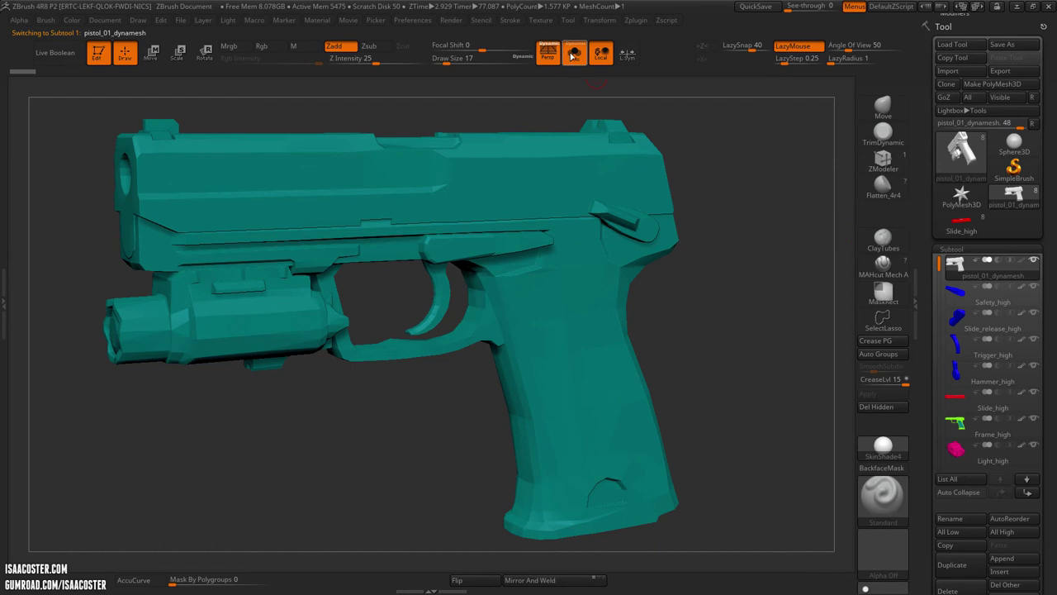
pyautogui.hotkey('alt', 's')
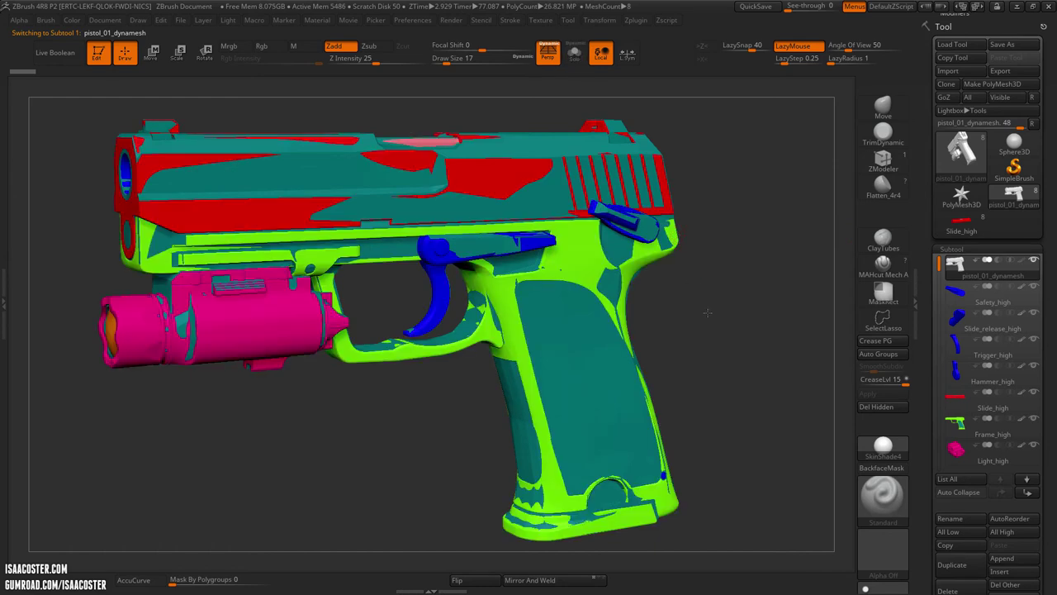
pyautogui.moveTo(655, 332); pyautogui.dragTo(652, 335)
pyautogui.moveTo(608, 283); pyautogui.dragTo(621, 304)
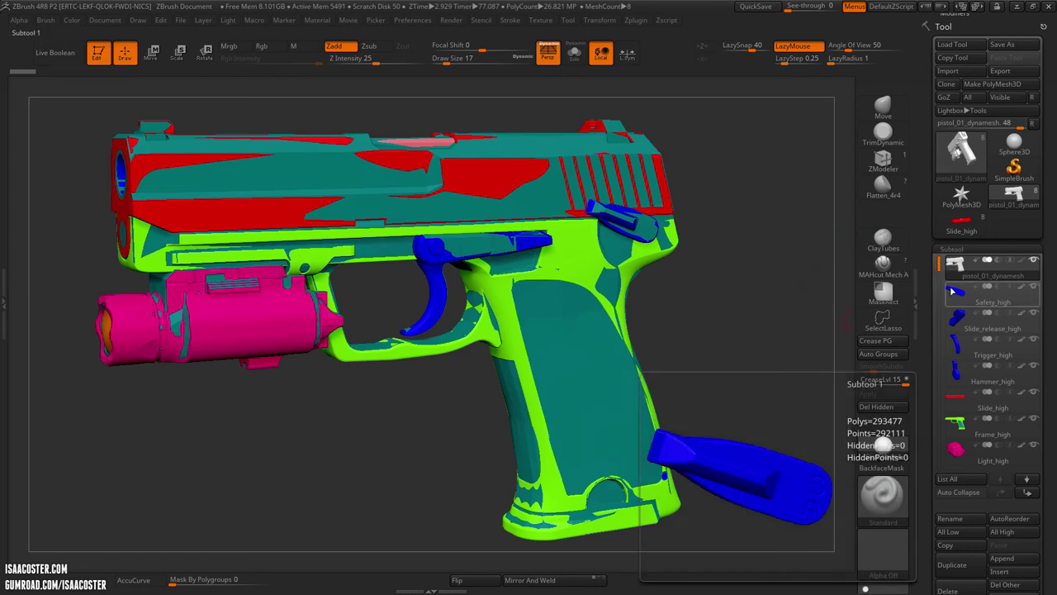
# Select the Safety_high subtool and hide the pistol_01_dynamesh subtool.
pyautogui.click(962, 303)
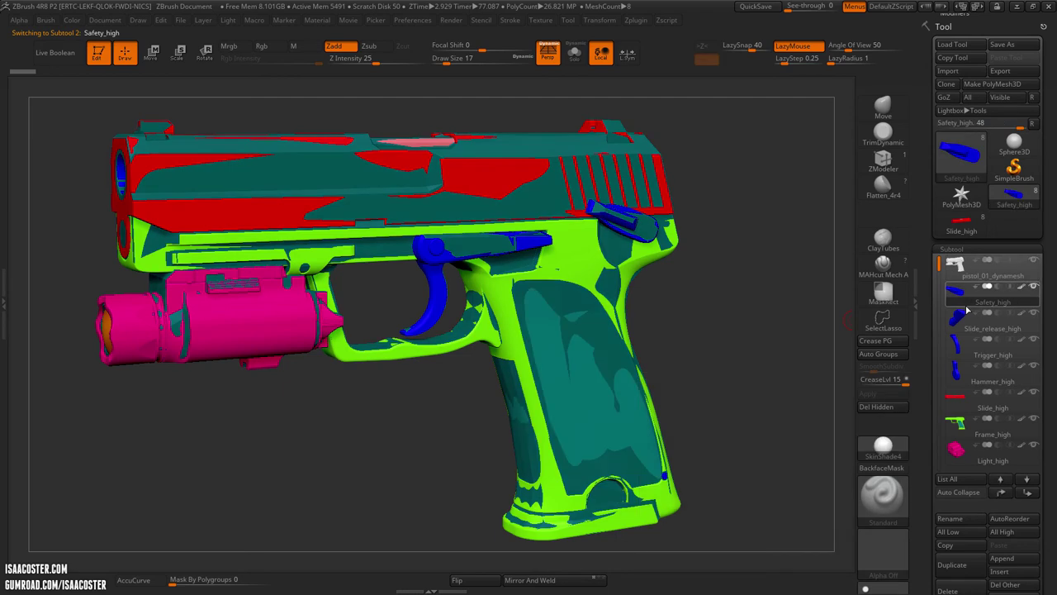
pyautogui.click(1034, 261)
pyautogui.moveTo(744, 286); pyautogui.dragTo(559, 164)
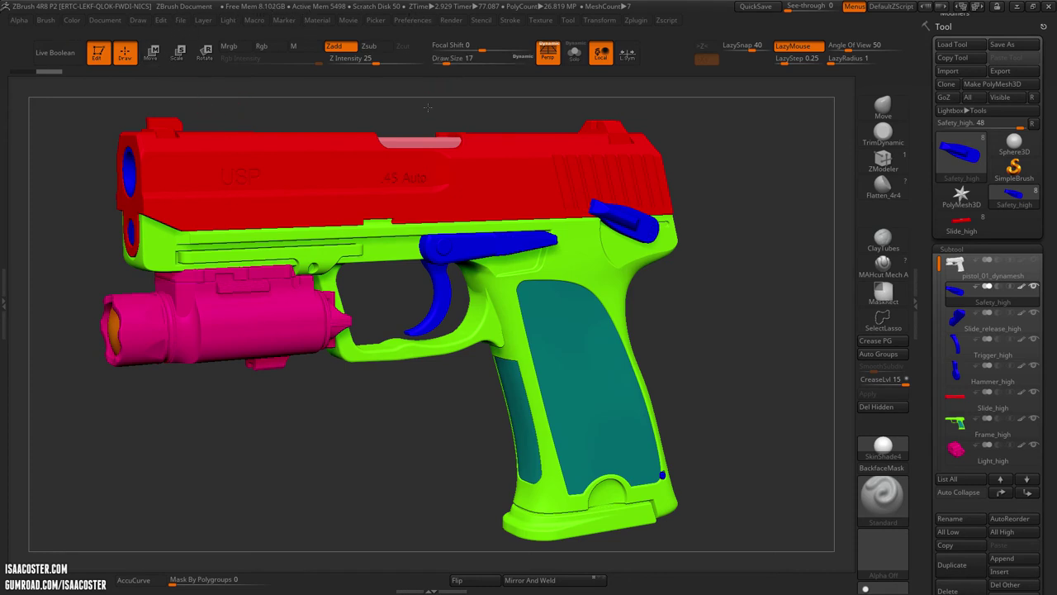
pyautogui.moveTo(430, 104); pyautogui.dragTo(427, 107)
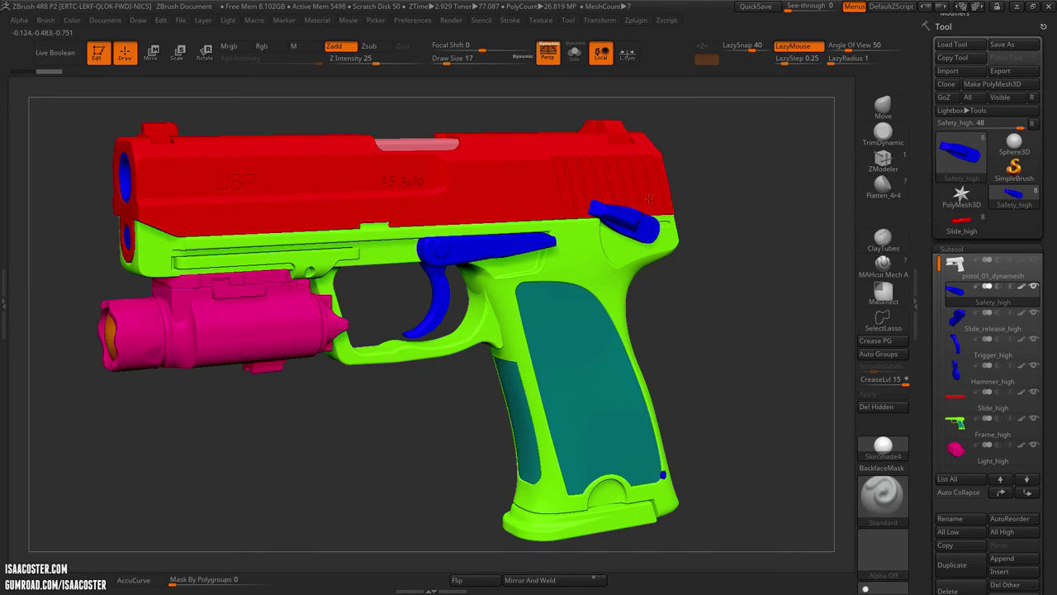
# Look up the FBX ExportImport plugin for exporting the high-poly subtools, and return to the pistol.
pyautogui.keyDown('alt'); pyautogui.moveTo(728, 307); pyautogui.dragTo(744, 305); pyautogui.keyUp('alt')
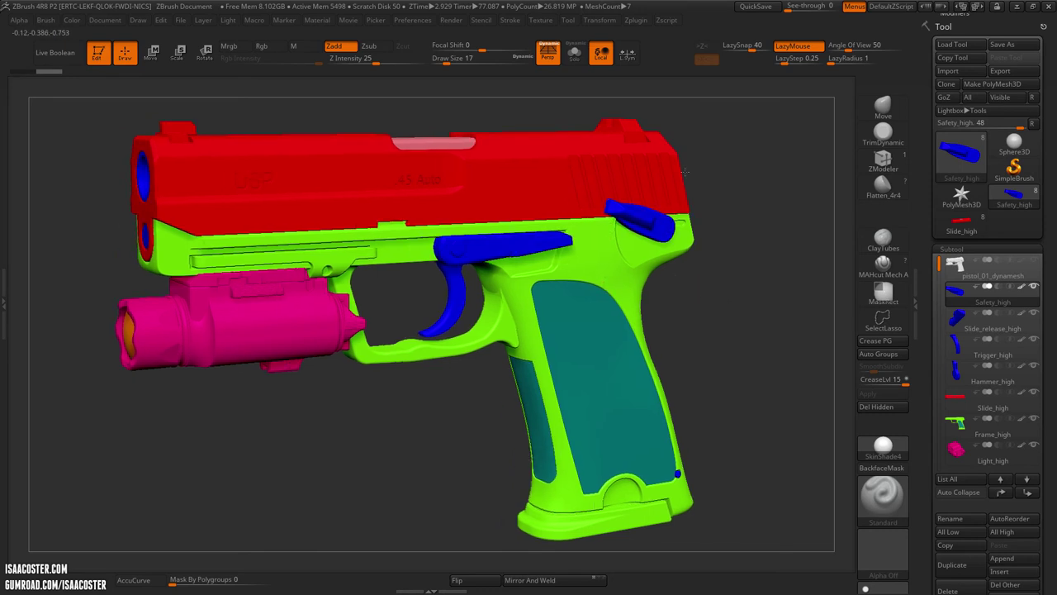
pyautogui.click(639, 21)
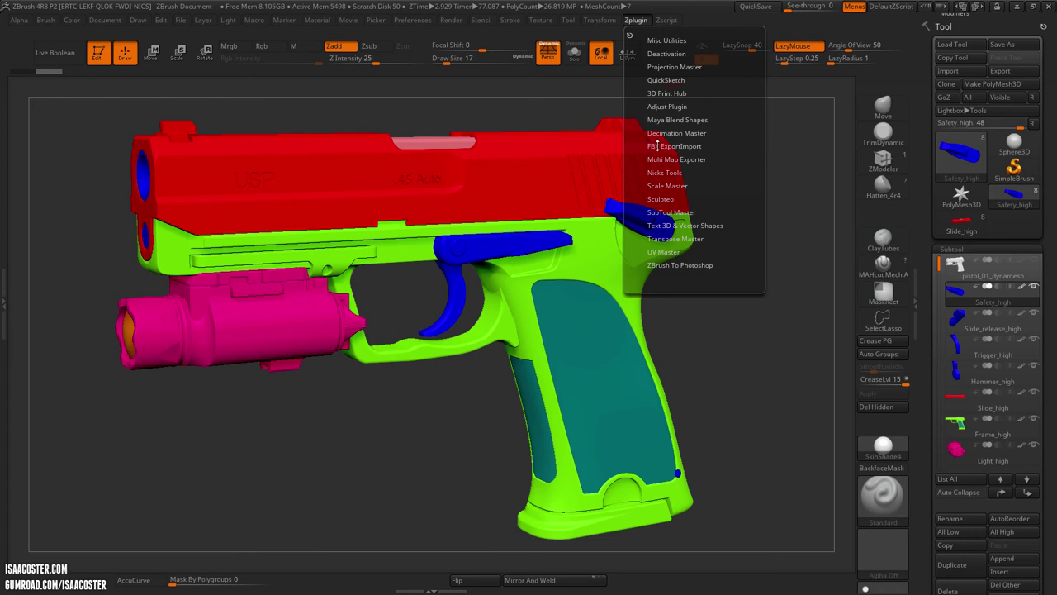
pyautogui.click(690, 146)
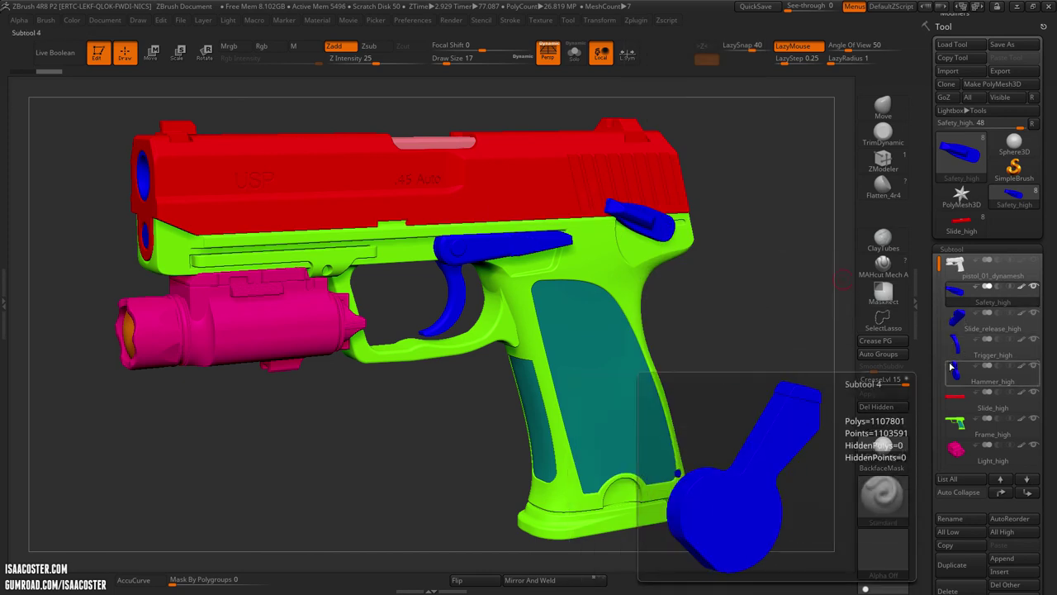
pyautogui.moveTo(785, 357); pyautogui.dragTo(690, 286)
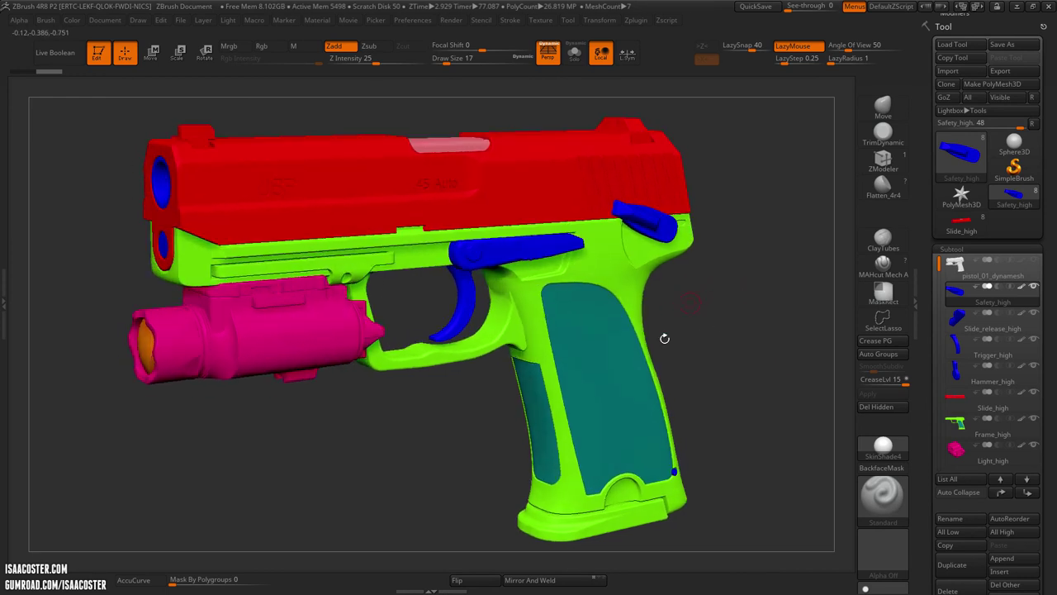
# Switch to Maya and select Slide_low on its own to view its mesh and UV shells.
pyautogui.hotkey('alt', 'Tab')
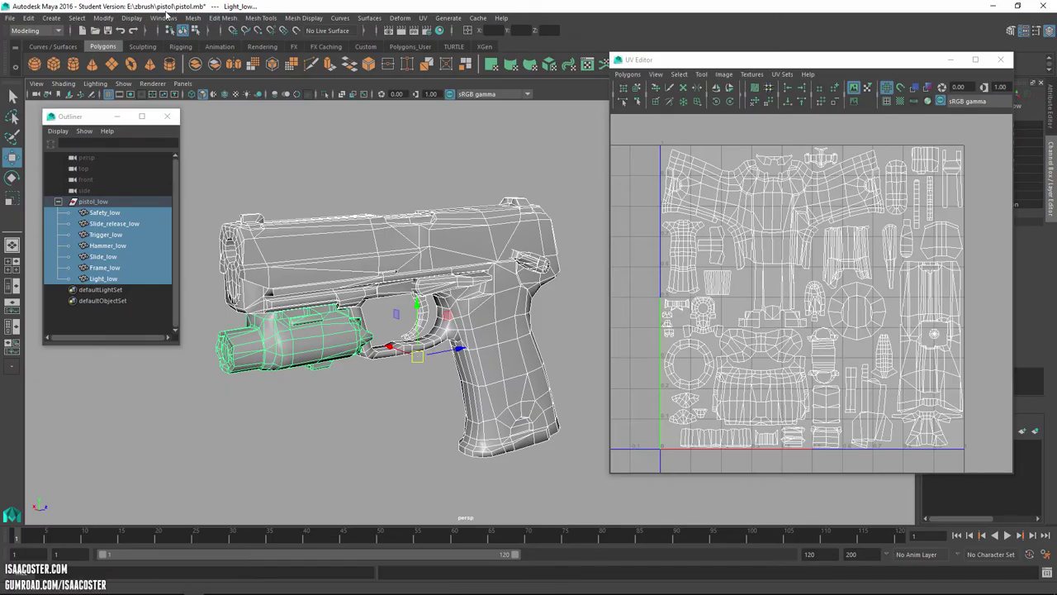
pyautogui.keyDown('alt'); pyautogui.moveTo(334, 150); pyautogui.dragTo(377, 158); pyautogui.keyUp('alt')
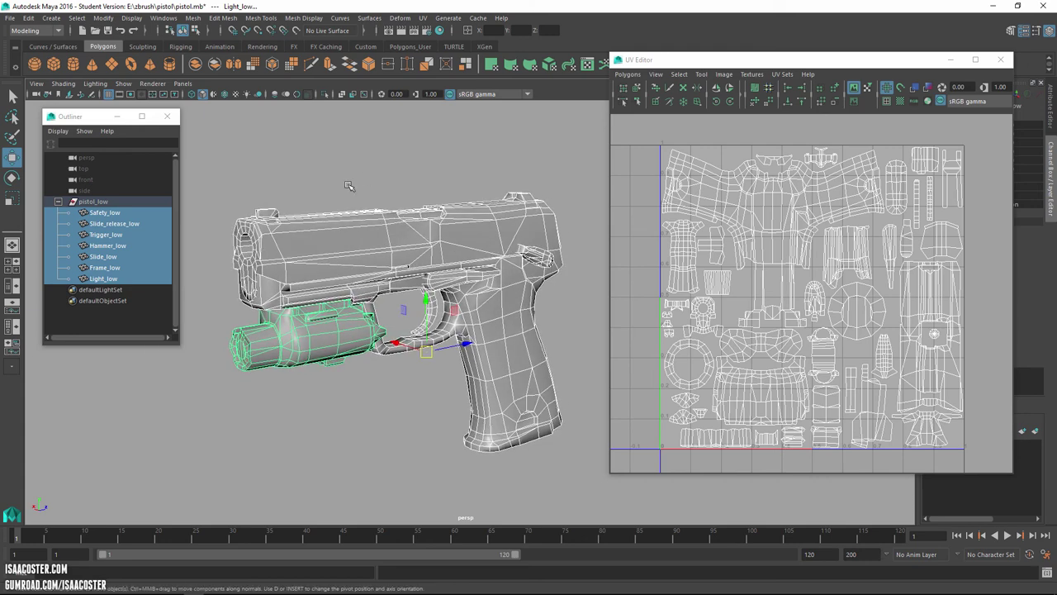
pyautogui.click(291, 195)
pyautogui.click(102, 256)
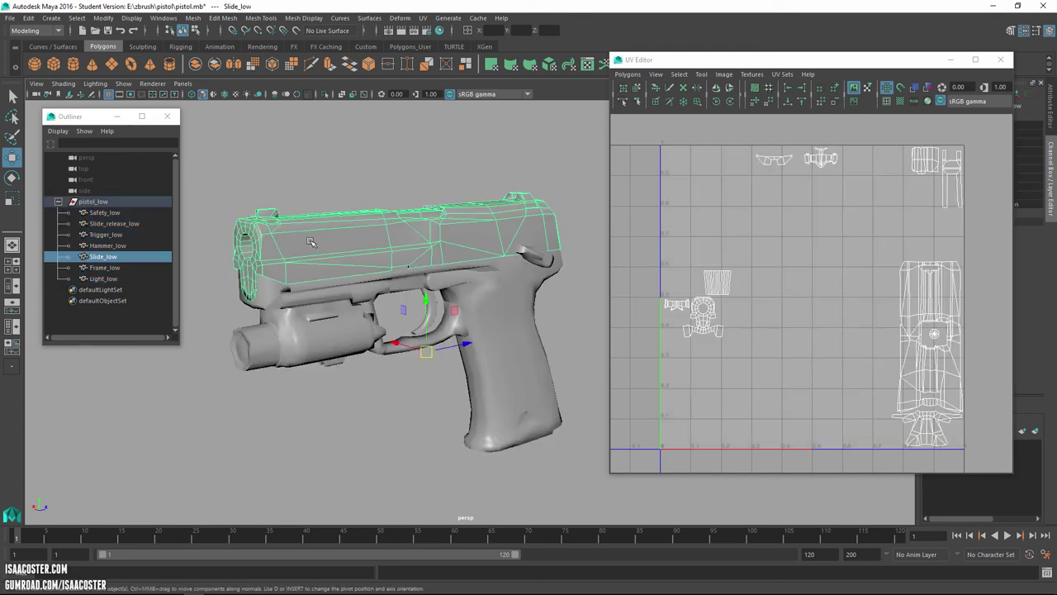
# Select the low-poly safety, slide release and trigger one at a time to check their naming and UV shells.
pyautogui.click(104, 212)
pyautogui.click(111, 224)
pyautogui.click(107, 234)
pyautogui.click(104, 212)
pyautogui.click(124, 223)
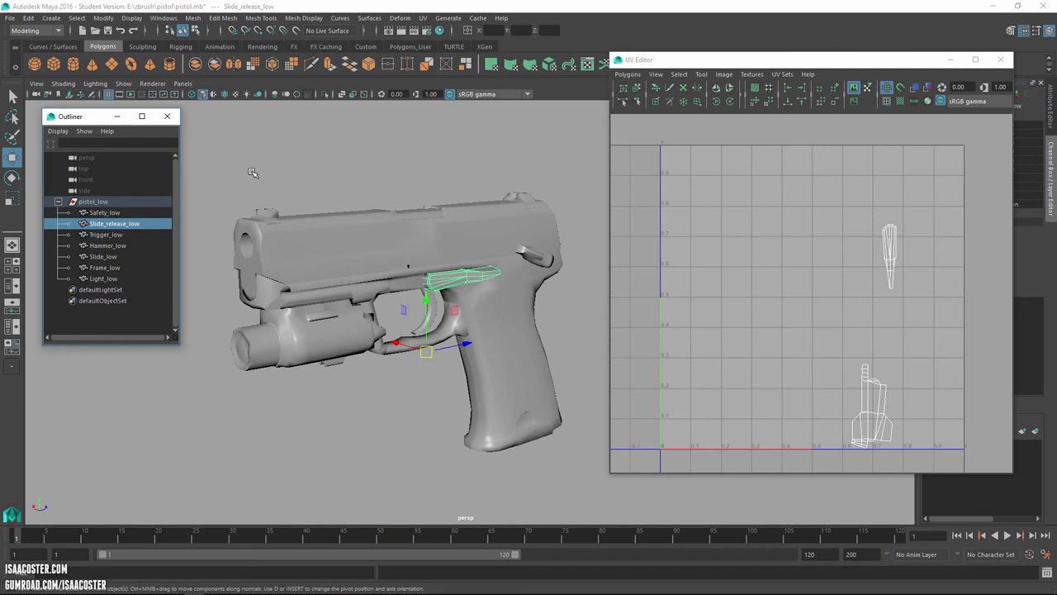
pyautogui.click(102, 213)
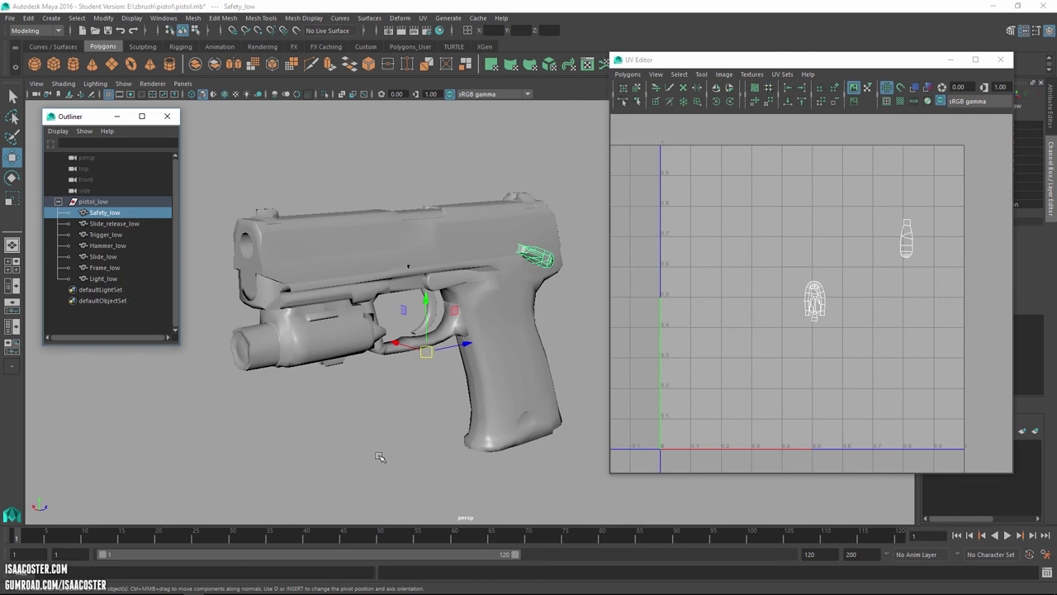
# Select all the low-poly pistol parts and examine their wireframe and combined UV layout.
pyautogui.keyDown('alt'); pyautogui.moveTo(381, 452); pyautogui.dragTo(388, 448); pyautogui.keyUp('alt')
pyautogui.moveTo(205, 178); pyautogui.dragTo(594, 487)
pyautogui.keyDown('alt'); pyautogui.moveTo(336, 381); pyautogui.dragTo(445, 327); pyautogui.keyUp('alt')
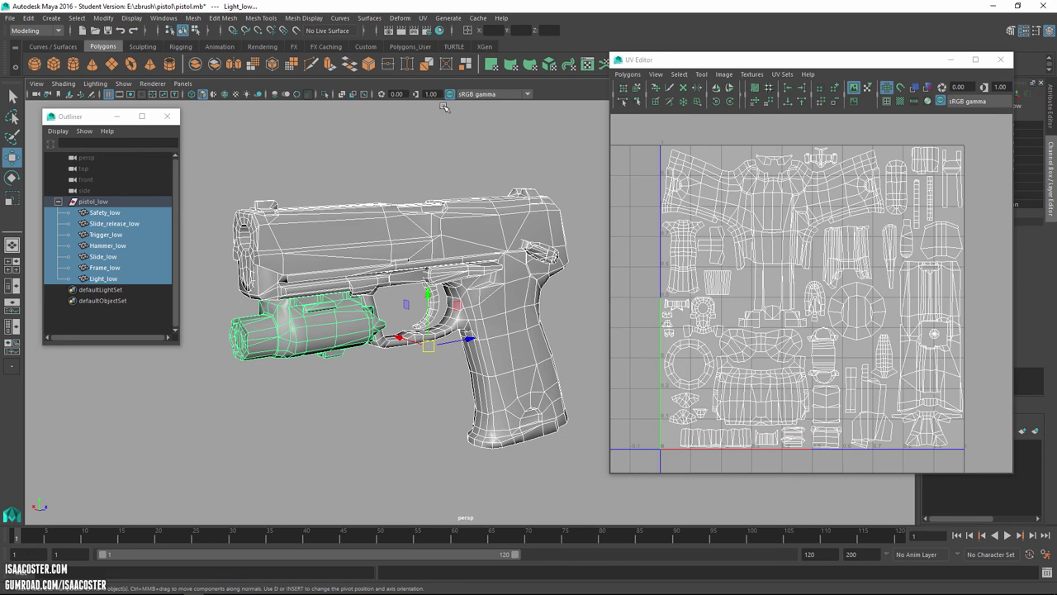
pyautogui.moveTo(377, 424)
pyautogui.keyDown('alt'); pyautogui.mouseDown()
pyautogui.moveTo(368, 427)
pyautogui.moveTo(390, 430)
pyautogui.mouseUp(); pyautogui.keyUp('alt')
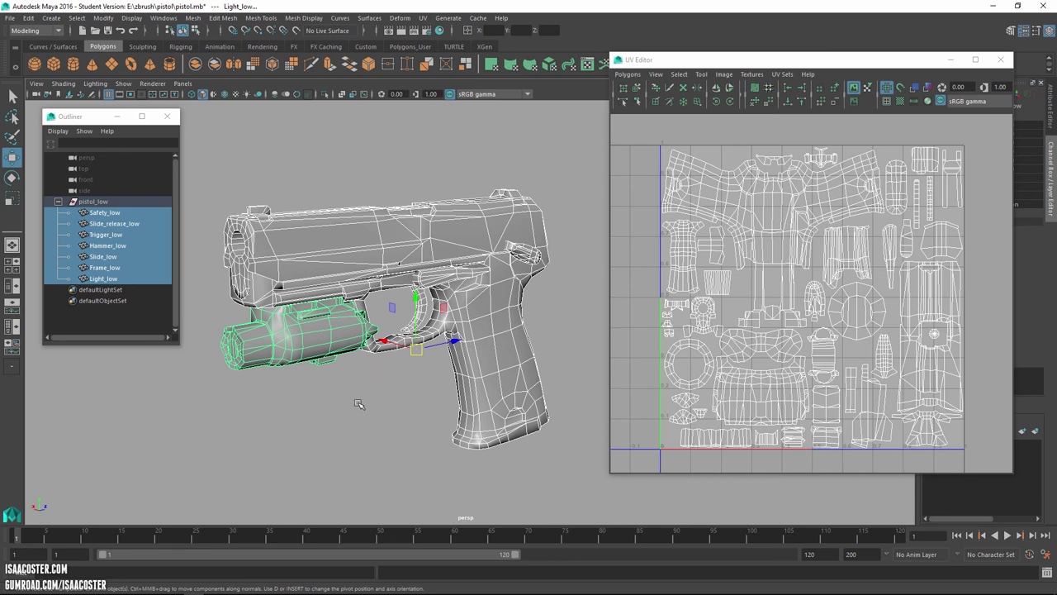
pyautogui.scroll(4, 409, 398)
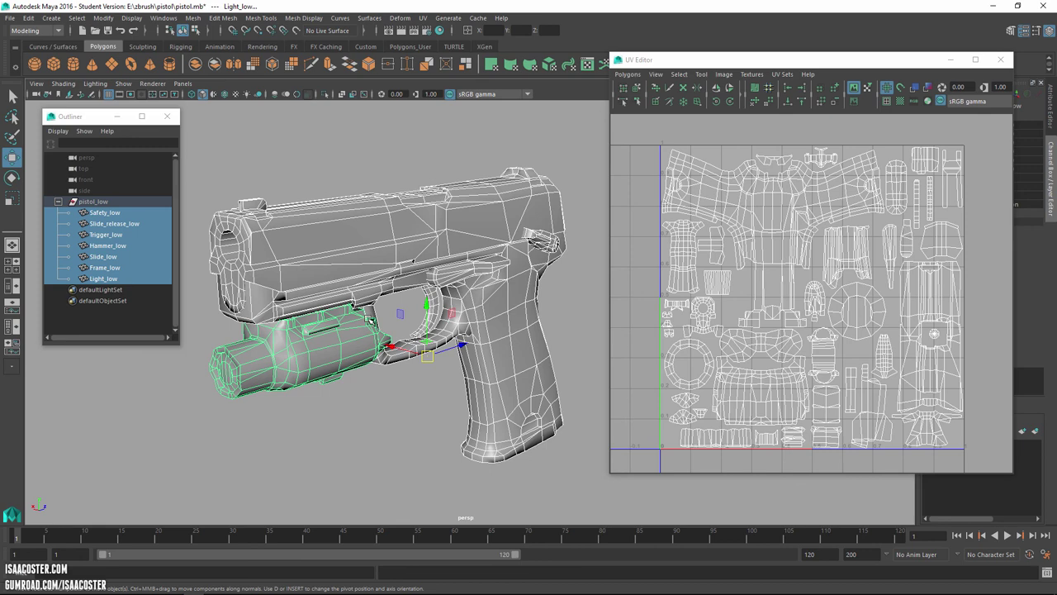
pyautogui.moveTo(412, 407)
pyautogui.keyDown('alt'); pyautogui.mouseDown()
pyautogui.moveTo(385, 397)
pyautogui.moveTo(425, 402)
pyautogui.mouseUp(); pyautogui.keyUp('alt')
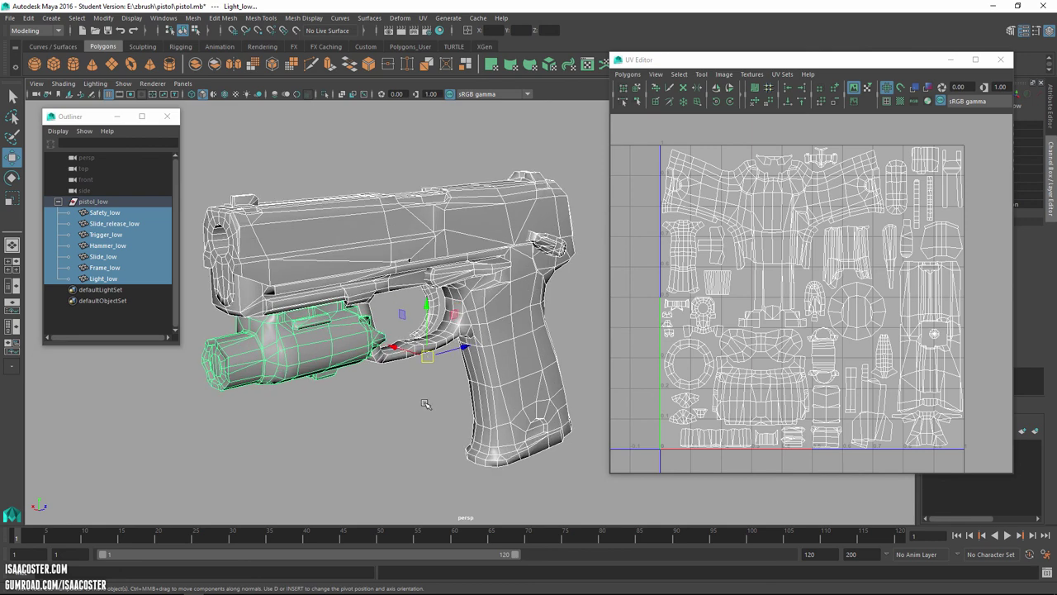